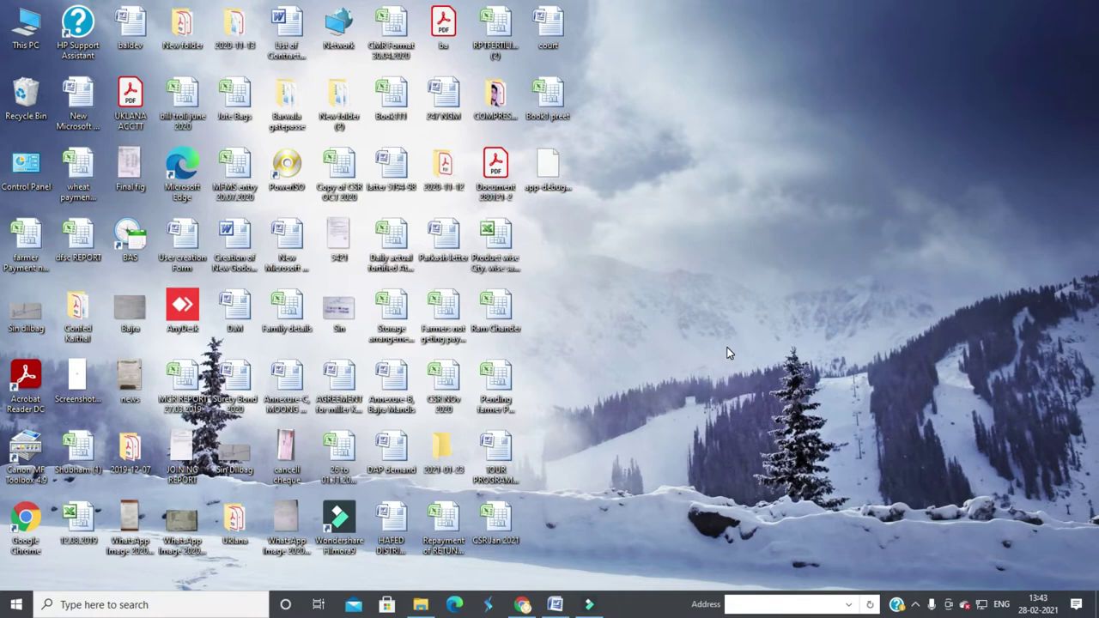
Switch to Word and review the open corrigendum notice's heading, body paragraphs and signature block, and minimize the document
{"action": "left_click", "coordinate": [556, 605]}
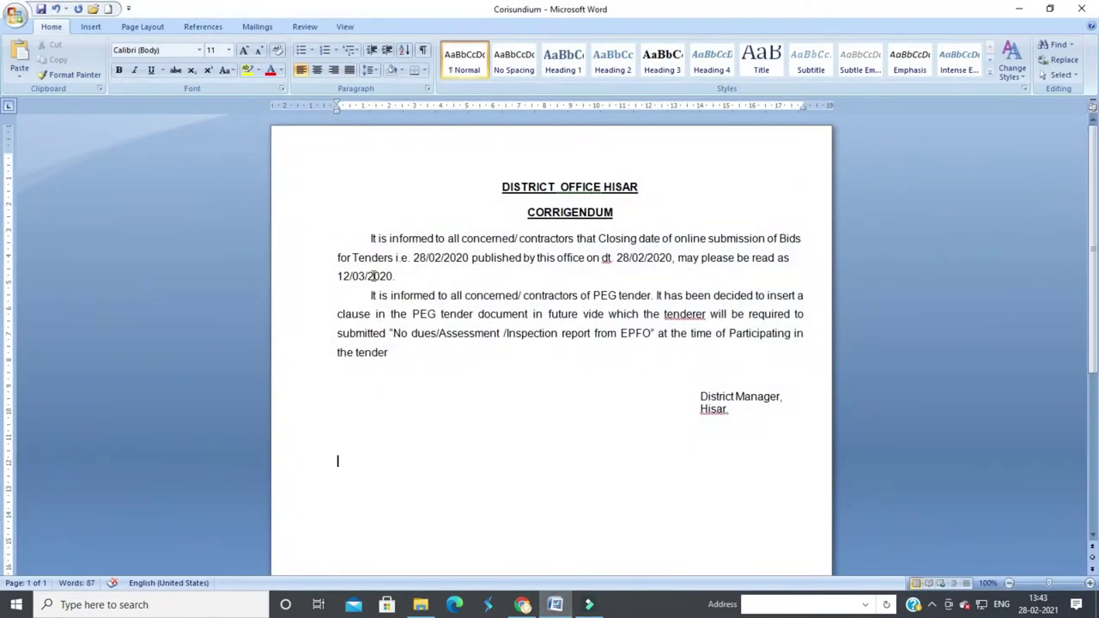
{"action": "triple_click", "coordinate": [494, 182]}
{"action": "left_click", "coordinate": [662, 206]}
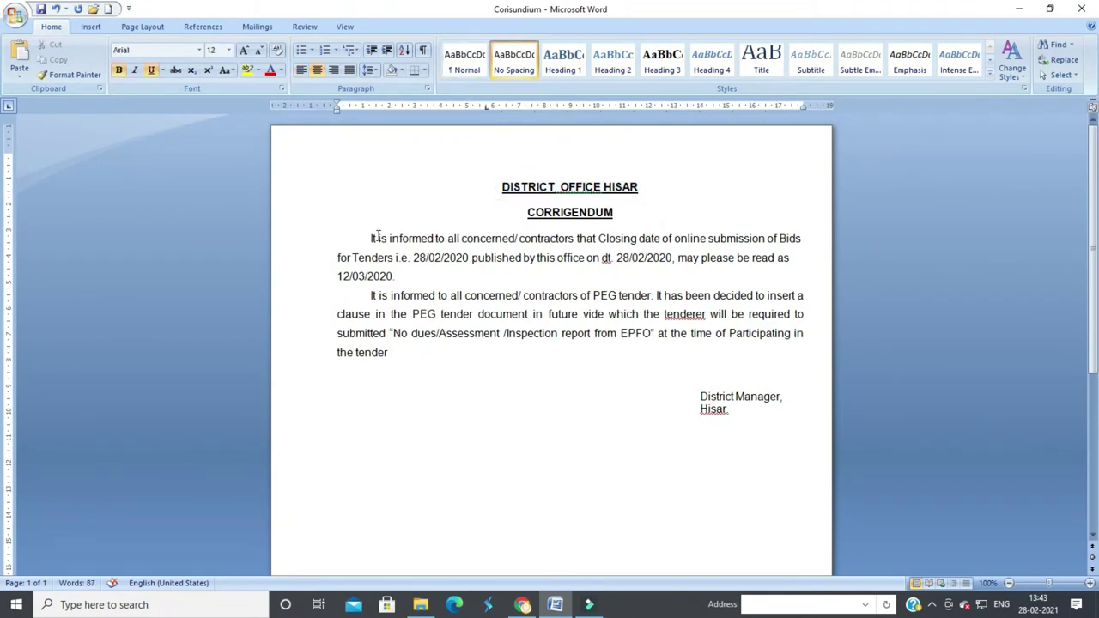
{"action": "left_click", "coordinate": [652, 264]}
{"action": "left_click", "coordinate": [576, 299]}
{"action": "left_click", "coordinate": [548, 296]}
{"action": "left_click", "coordinate": [419, 316]}
{"action": "left_click_drag", "start_coordinate": [370, 238], "coordinate": [725, 397]}
{"action": "left_click", "coordinate": [668, 343]}
{"action": "left_click_drag", "start_coordinate": [492, 187], "coordinate": [730, 402]}
{"action": "left_click", "coordinate": [694, 360]}
{"action": "left_click", "coordinate": [590, 398]}
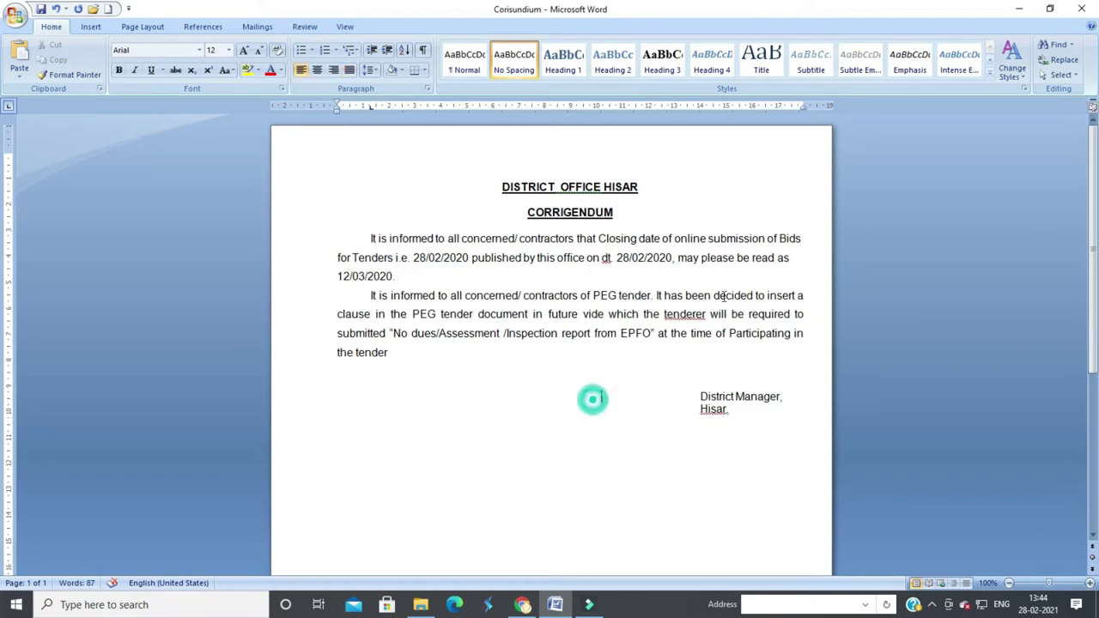
{"action": "left_click", "coordinate": [1019, 9]}
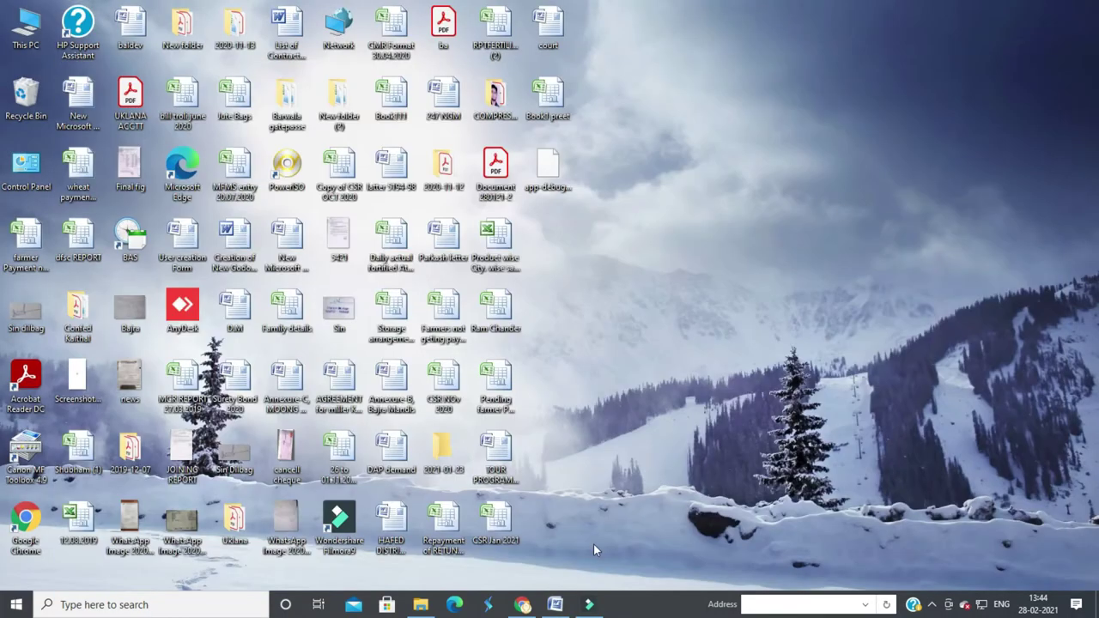
Switch to Chrome, try to log in to the Tenders Haryana portal with the login ID, password and captcha, and log out
{"action": "left_click", "coordinate": [522, 605]}
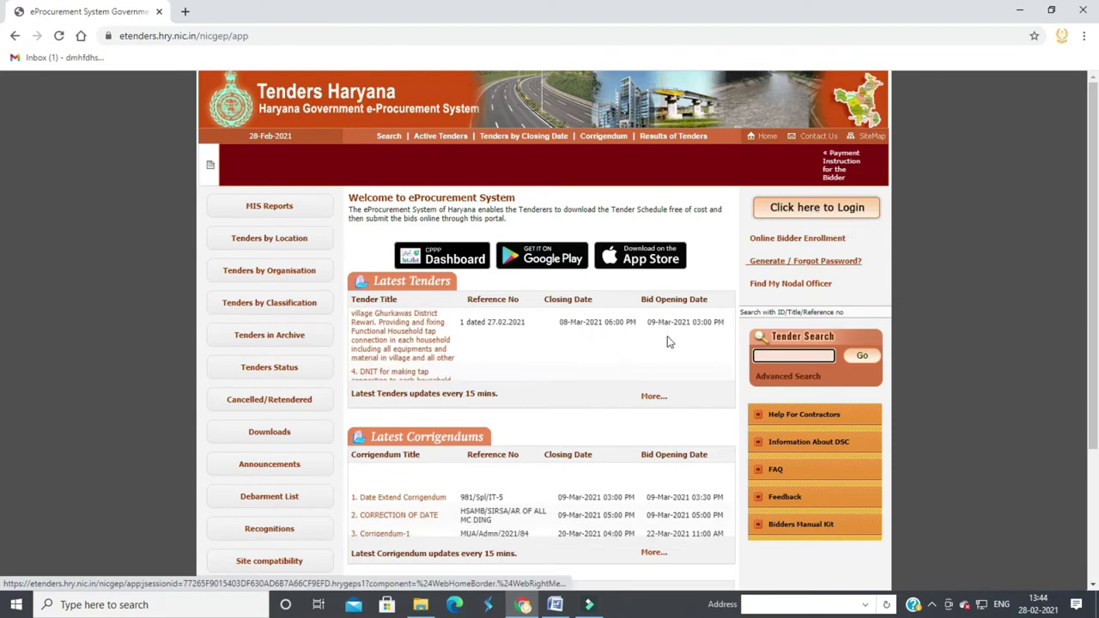
{"action": "left_click", "coordinate": [784, 211]}
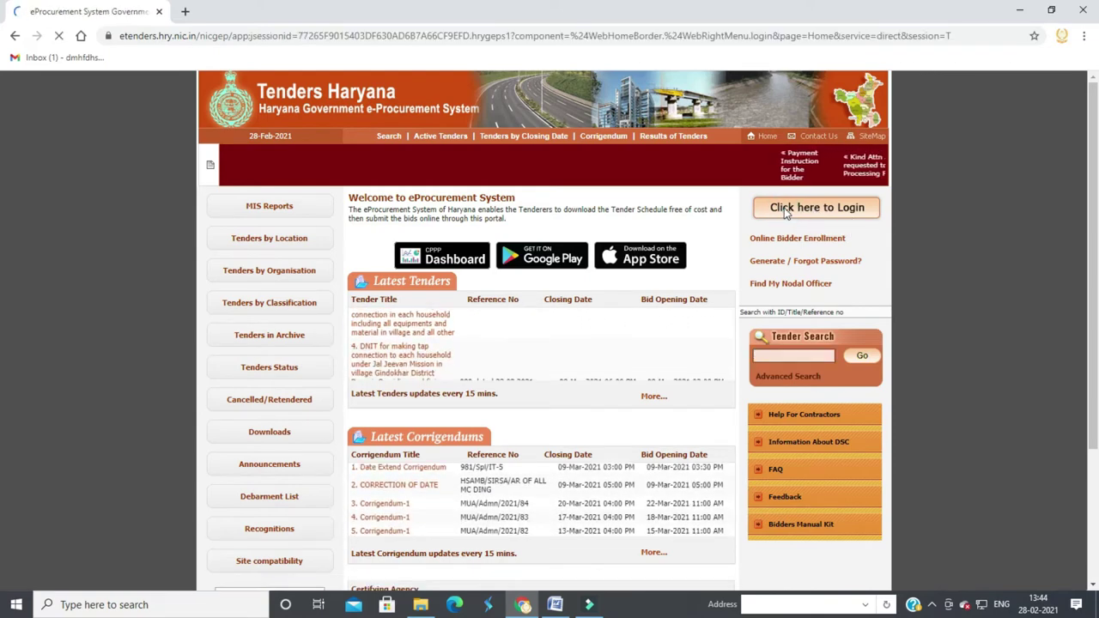
{"action": "left_click", "coordinate": [643, 225]}
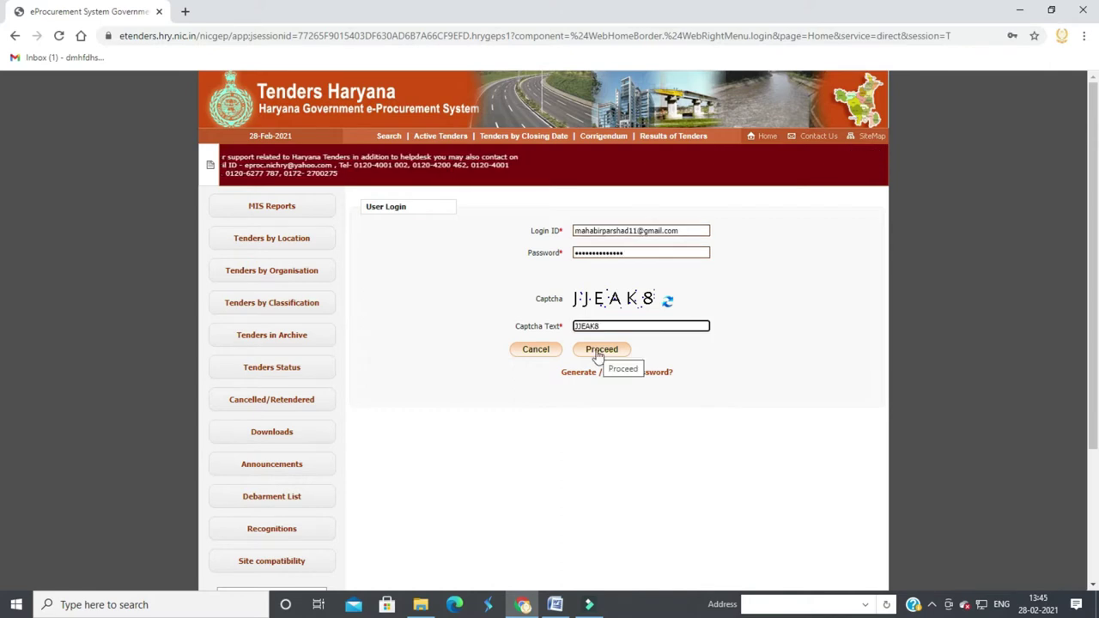
{"action": "left_click", "coordinate": [601, 351]}
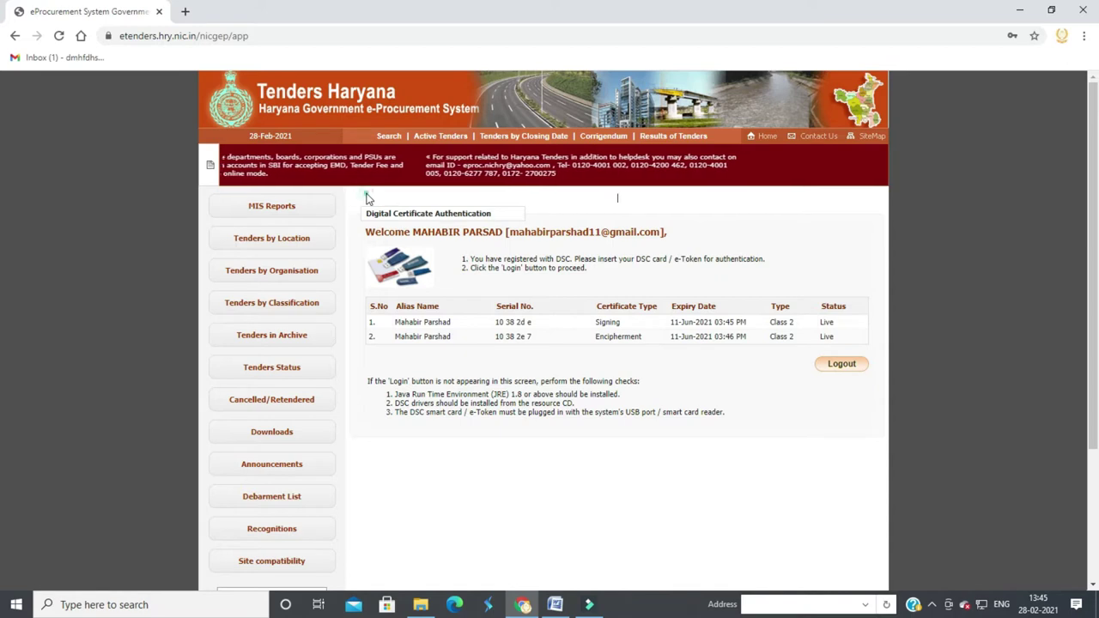
{"action": "left_click_drag", "start_coordinate": [367, 197], "coordinate": [539, 299]}
{"action": "left_click", "coordinate": [437, 358]}
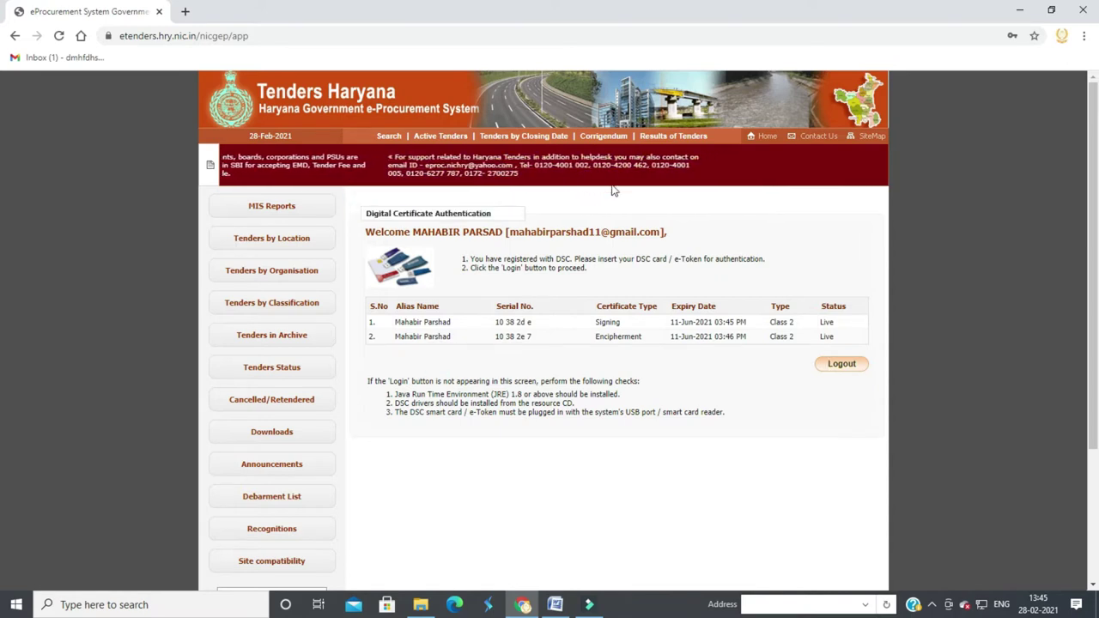
{"action": "left_click", "coordinate": [842, 367]}
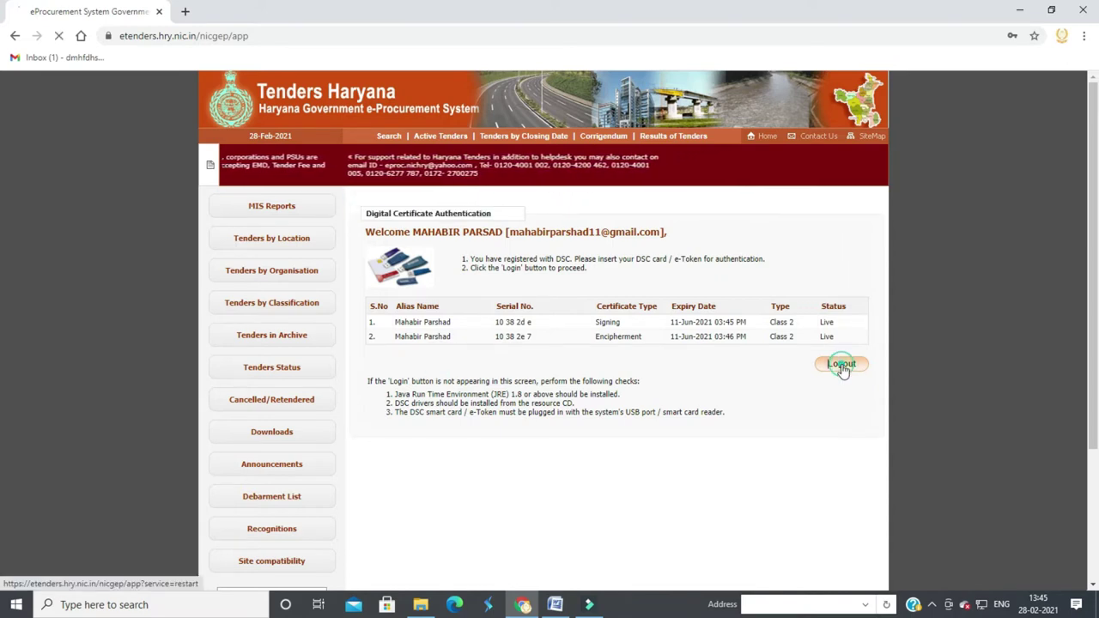
{"action": "left_click", "coordinate": [154, 606]}
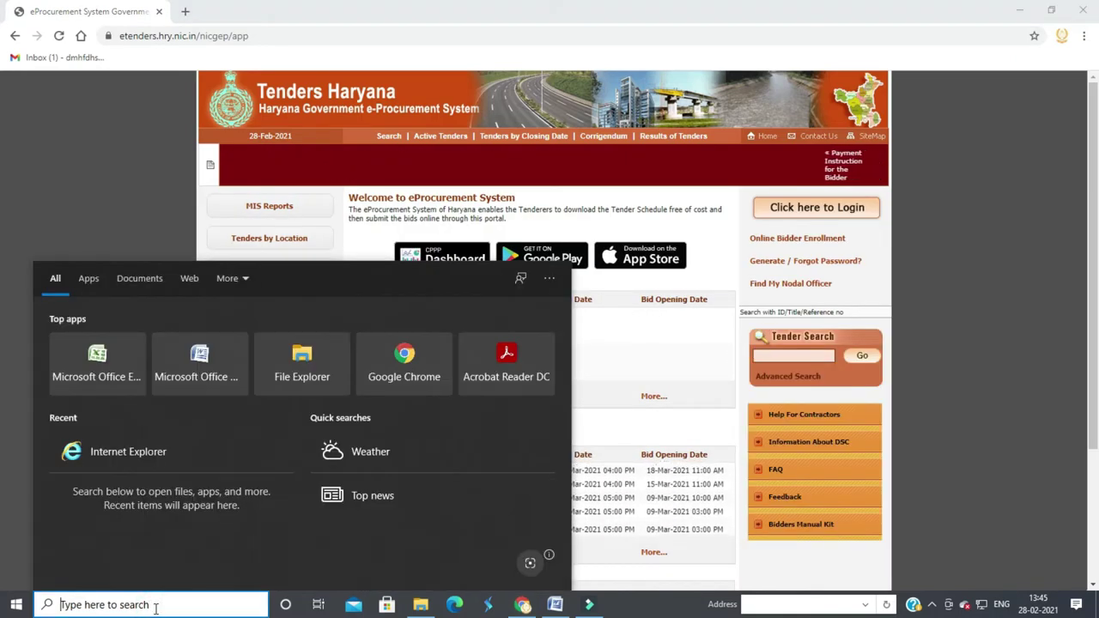
{"action": "type", "text": "in"}
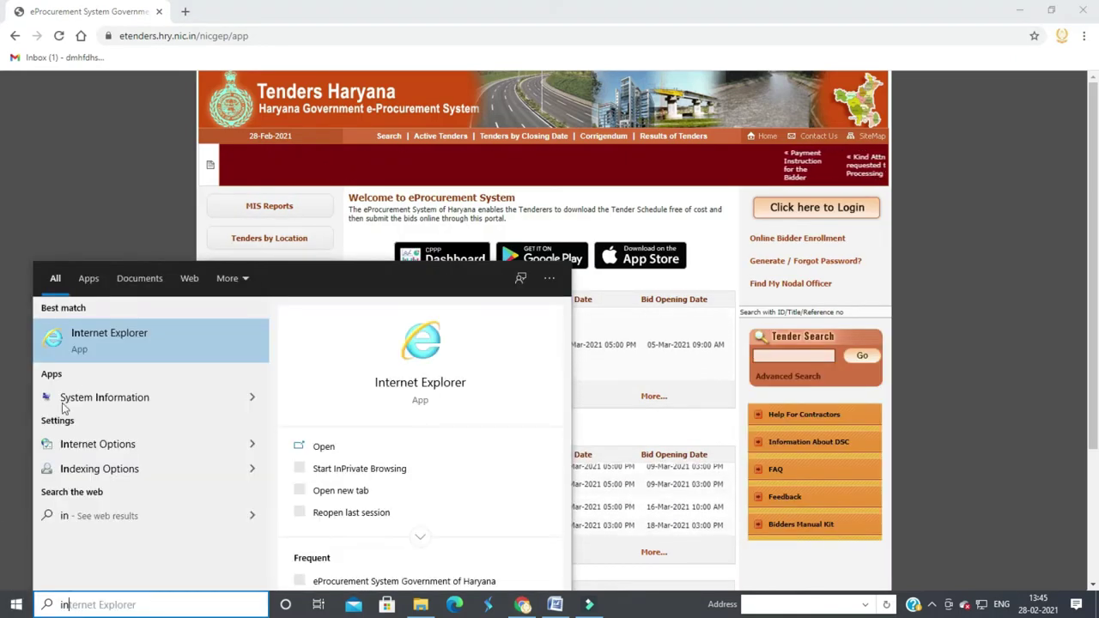
{"action": "left_click", "coordinate": [95, 334]}
{"action": "type", "text": "etenders.hry.nic.in/"}
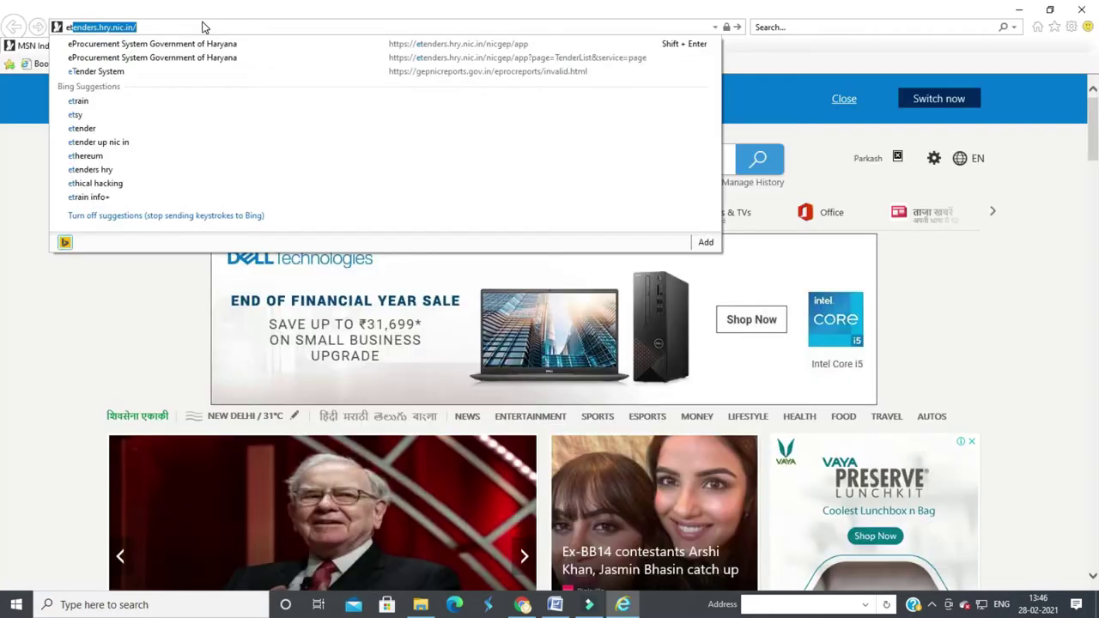
{"action": "key", "text": "Down"}
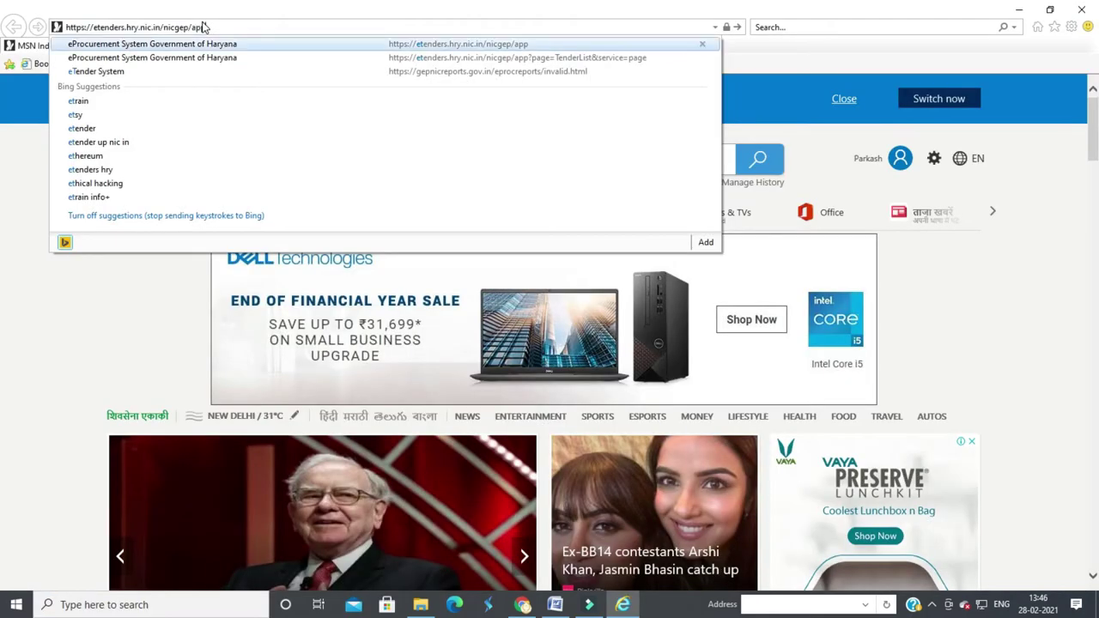
{"action": "key", "text": "Return"}
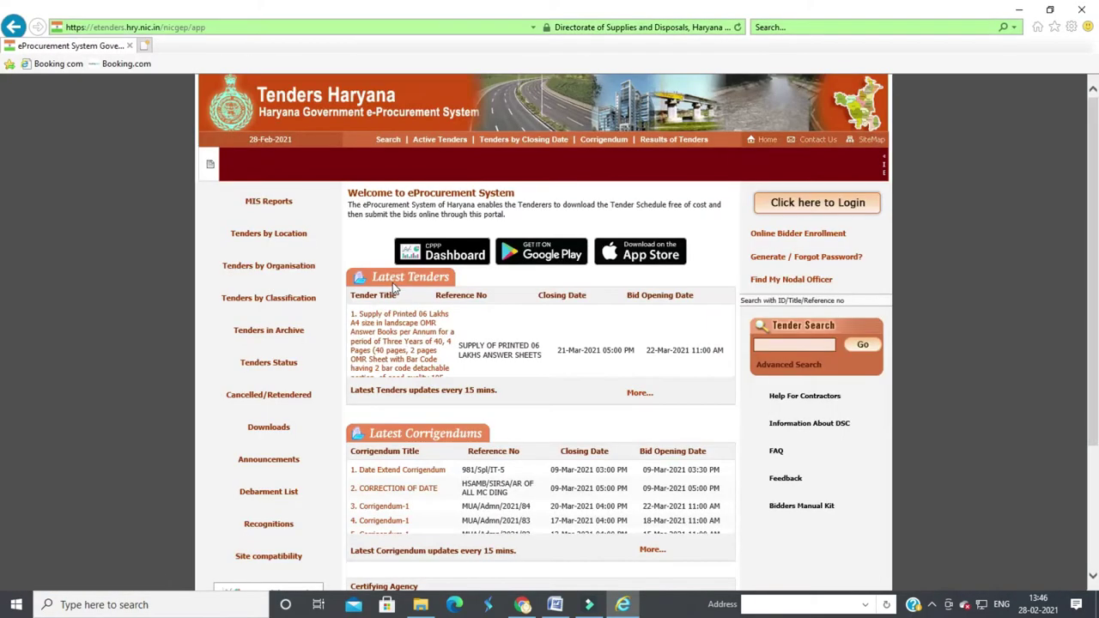
Log in to the portal with the account's login ID, password and the displayed captcha text
{"action": "left_click", "coordinate": [781, 213]}
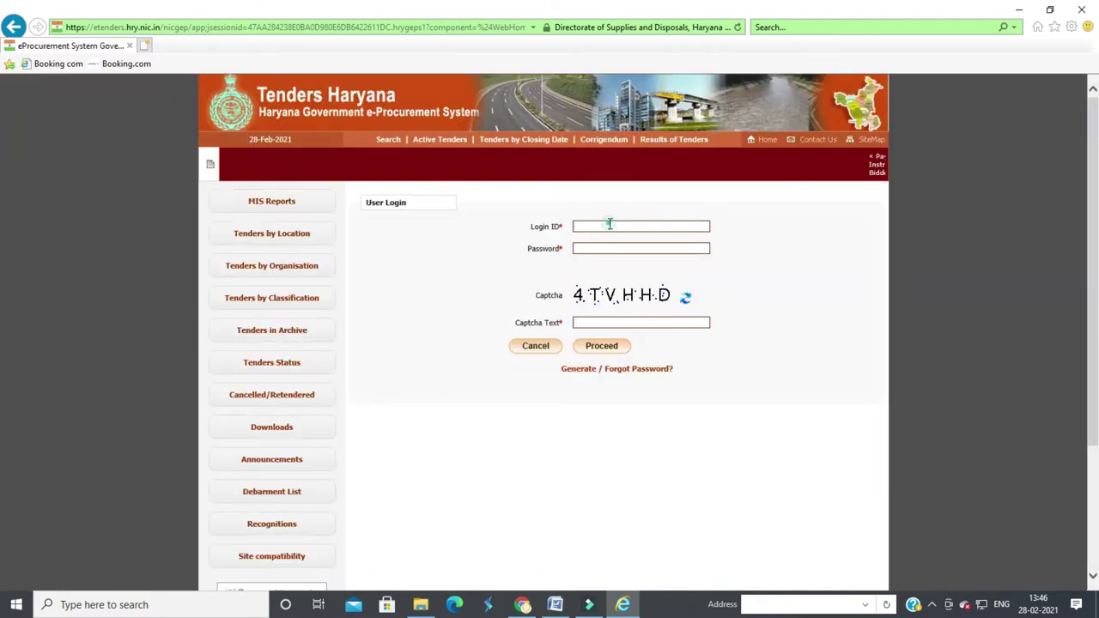
{"action": "left_click", "coordinate": [610, 224]}
{"action": "left_click", "coordinate": [613, 322]}
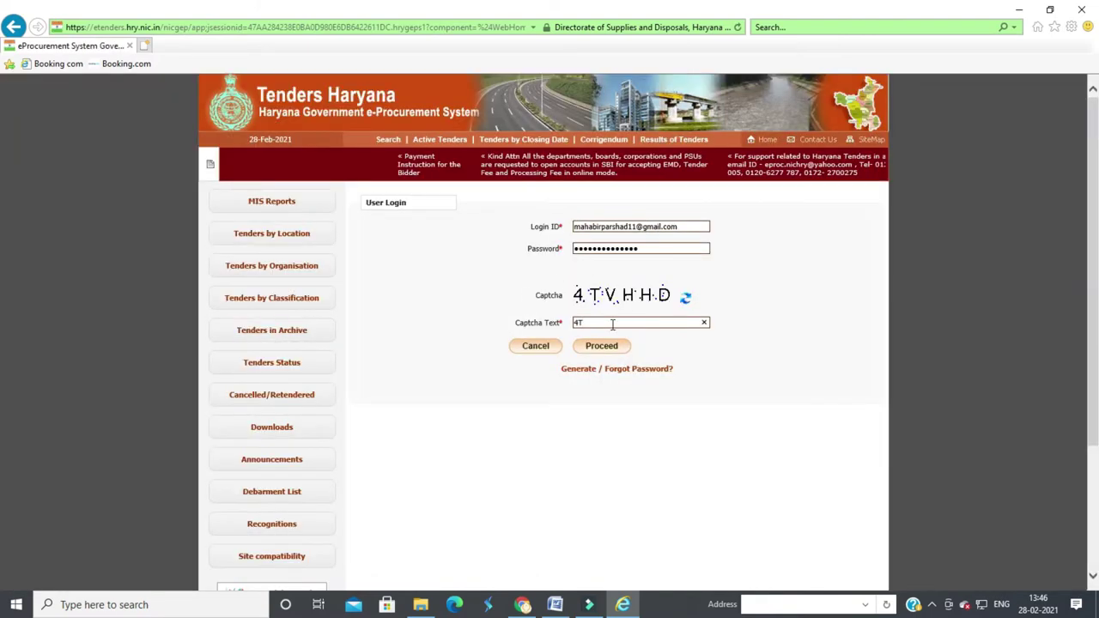
{"action": "type", "text": "4TV"}
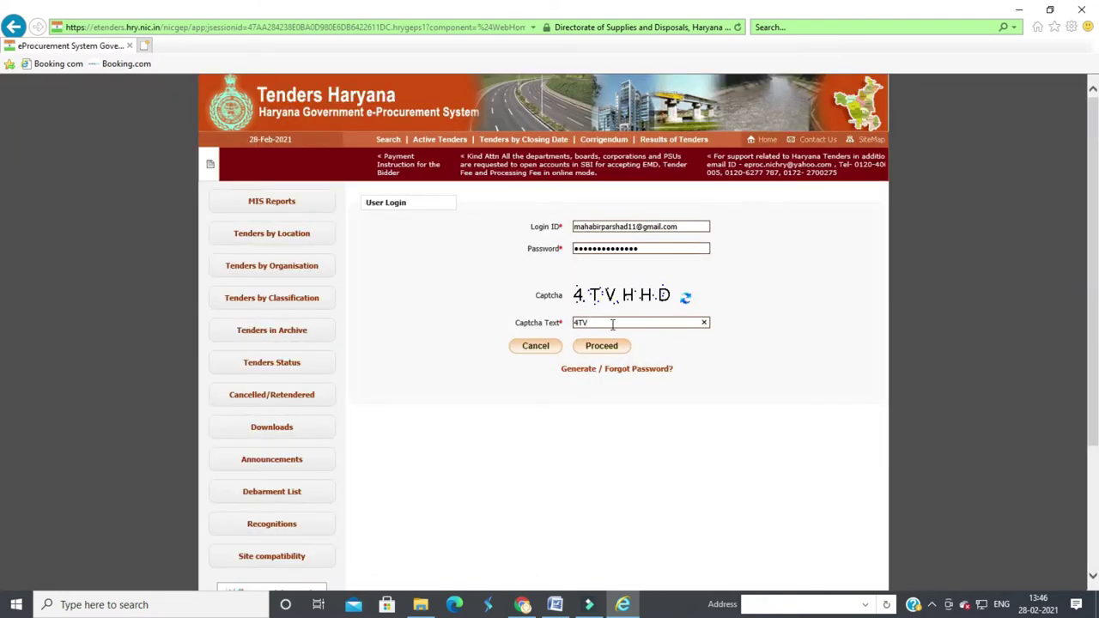
{"action": "type", "text": "HHD"}
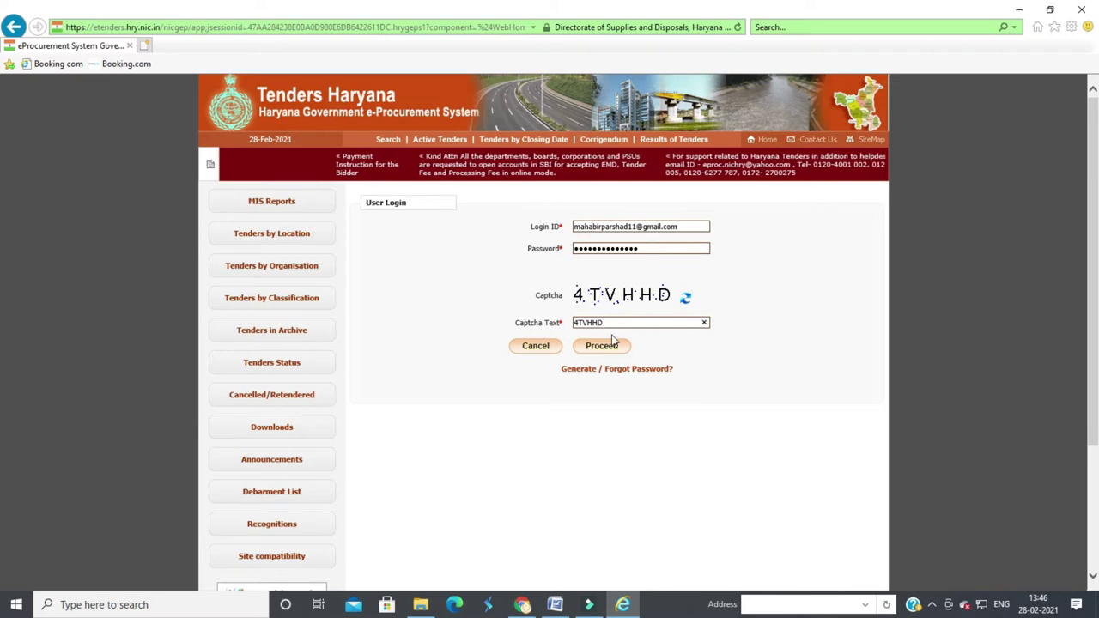
{"action": "left_click", "coordinate": [605, 348]}
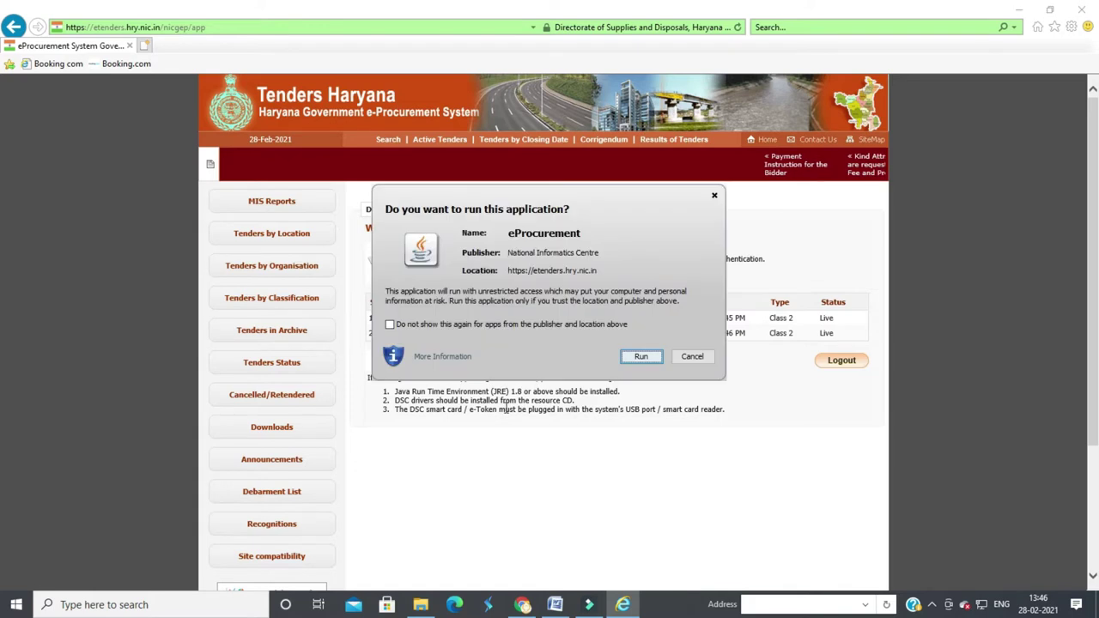
Allow the eProcurement Java application to run and authenticate the login with the digital signature PIN
{"action": "left_click", "coordinate": [638, 354]}
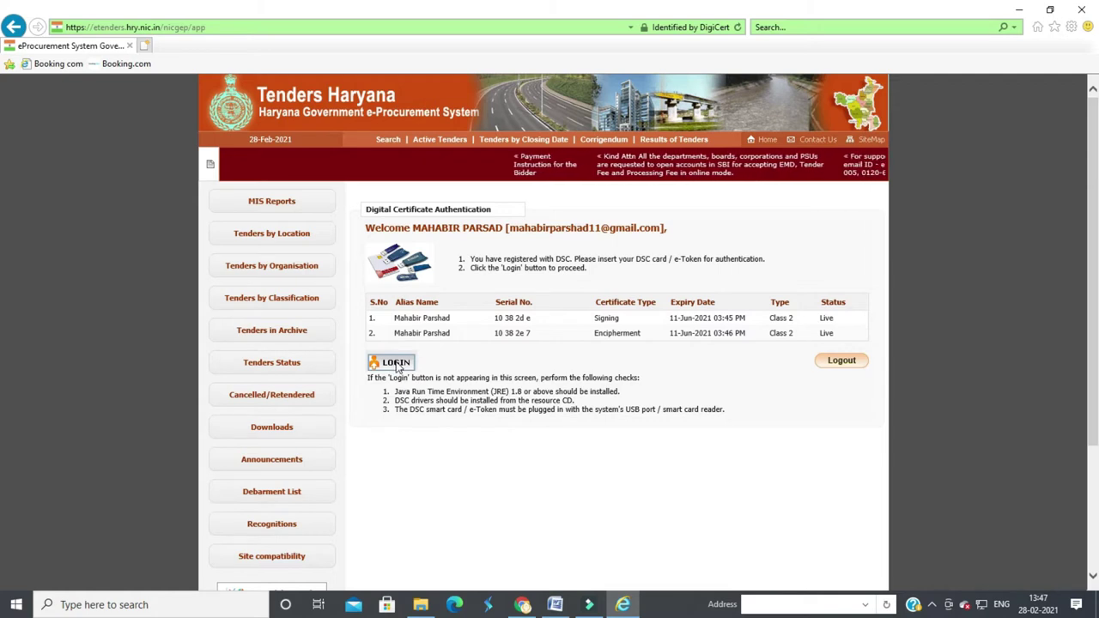
{"action": "left_click", "coordinate": [396, 364]}
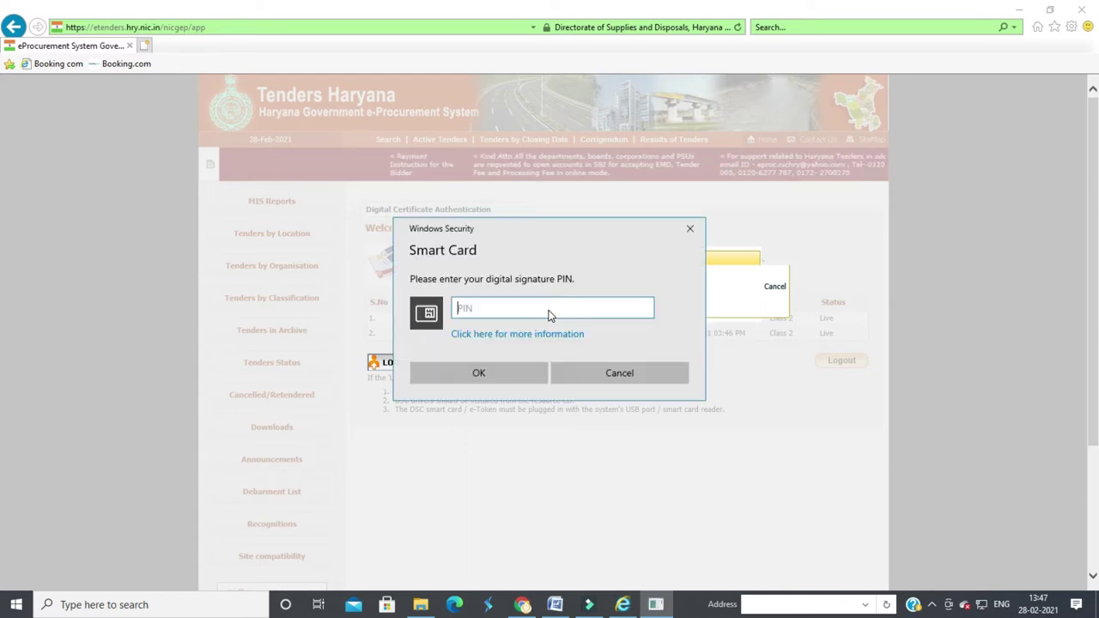
{"action": "left_click", "coordinate": [513, 310]}
{"action": "type", "text": "******"}
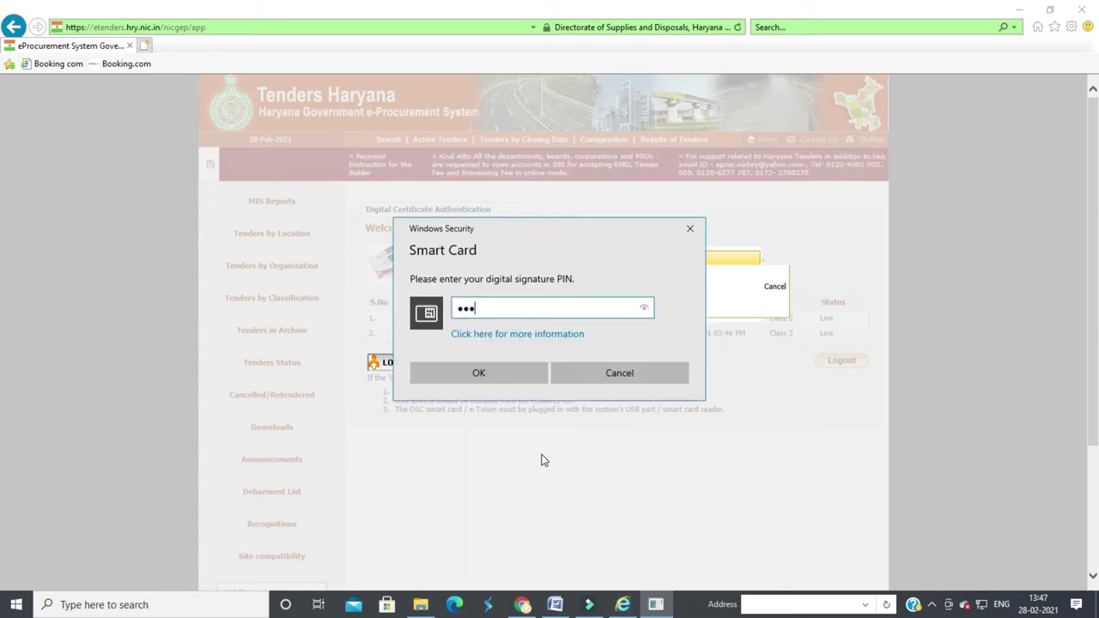
{"action": "type", "text": "**"}
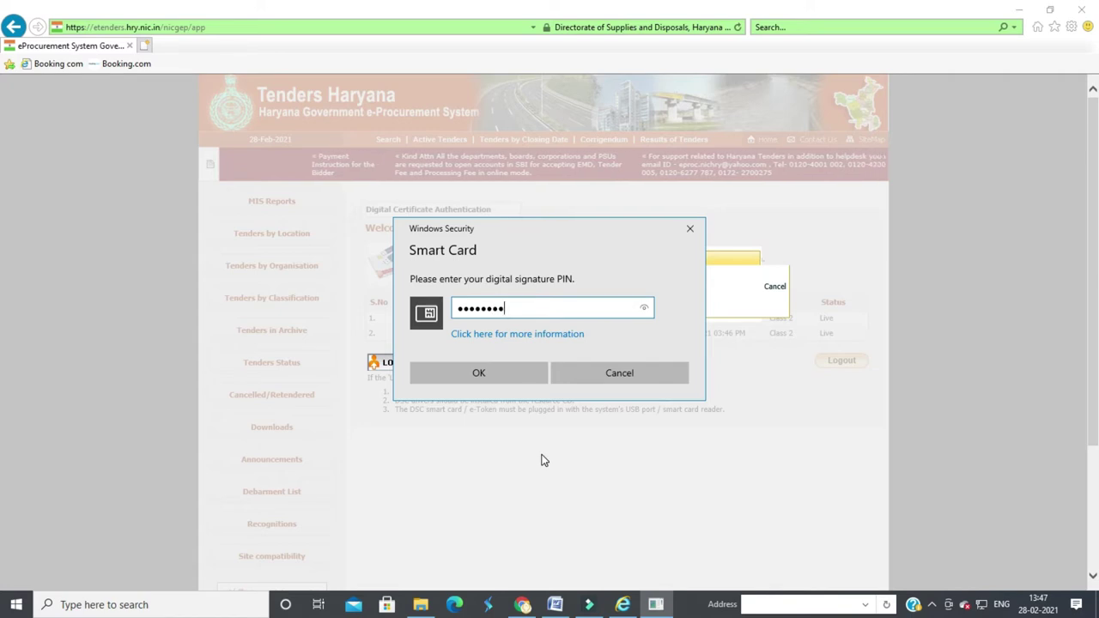
{"action": "left_click", "coordinate": [478, 372]}
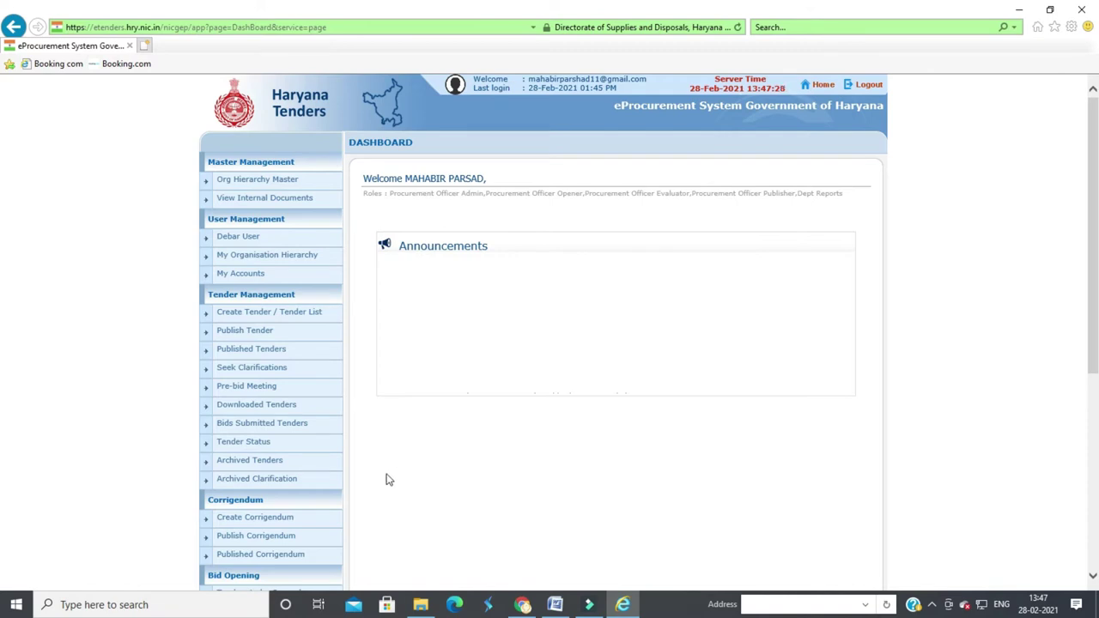
Open the list of published tenders and copy the tender ID 2021_HBC_161329_1 of the Hafed Bazaar renovation at Karnal
{"action": "scroll", "coordinate": [281, 535], "scroll_direction": "down", "scroll_amount": 2}
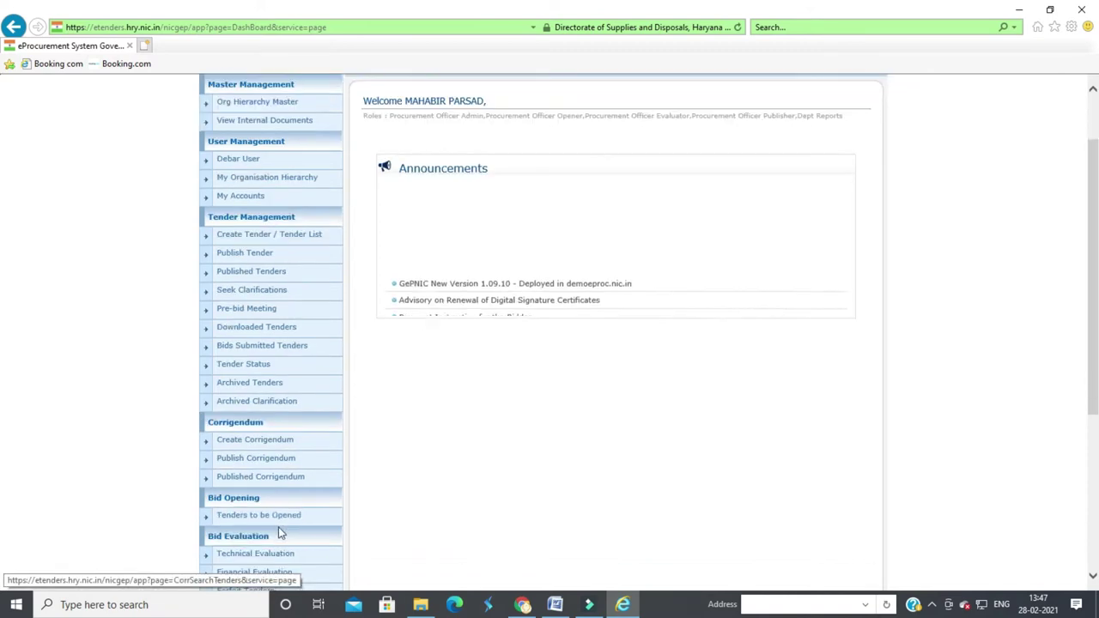
{"action": "left_click", "coordinate": [279, 441]}
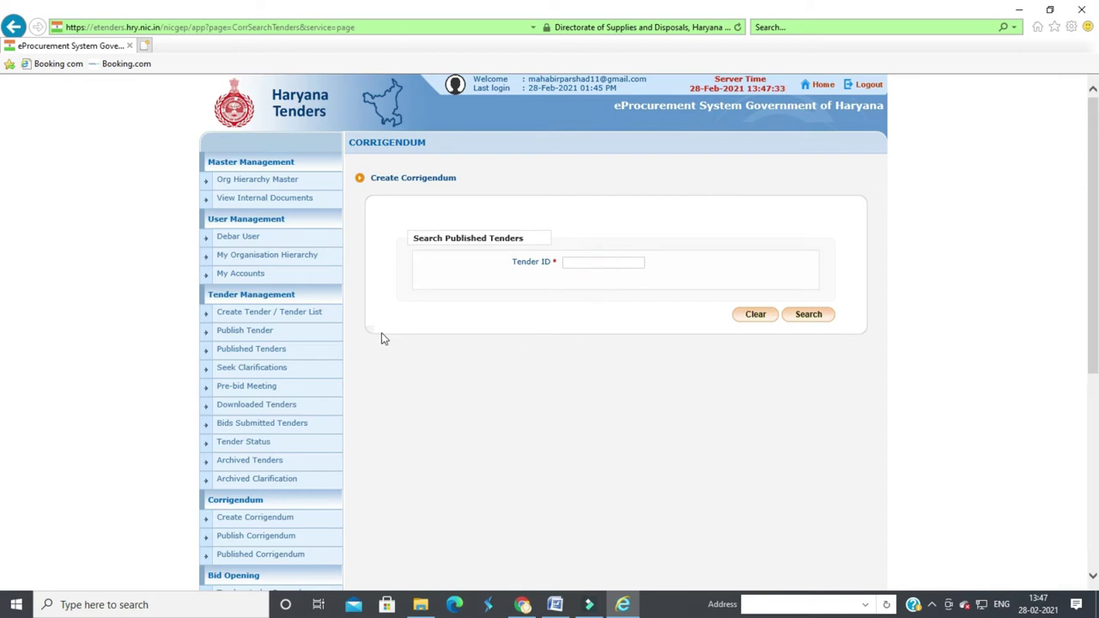
{"action": "left_click", "coordinate": [292, 351]}
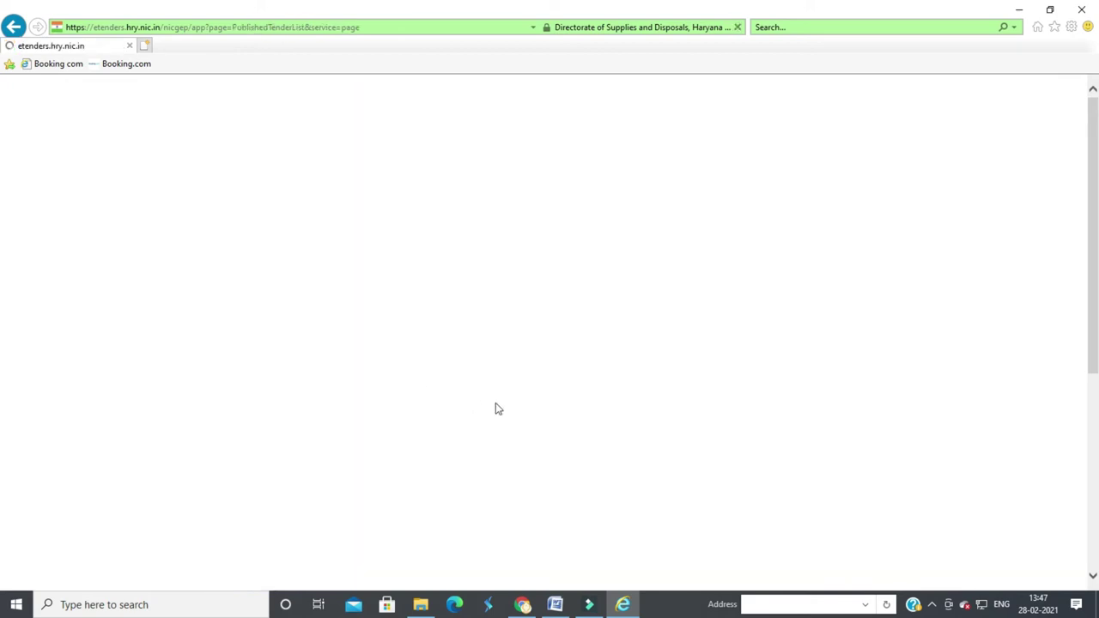
{"action": "scroll", "coordinate": [501, 467], "scroll_direction": "down", "scroll_amount": 1}
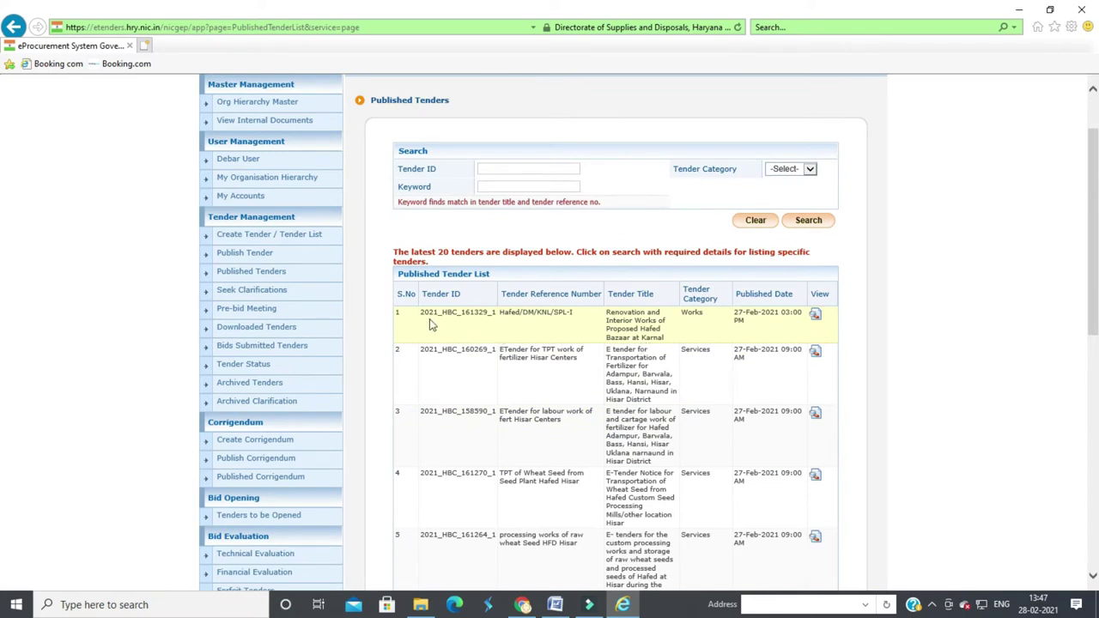
{"action": "left_click_drag", "start_coordinate": [420, 314], "coordinate": [495, 314]}
{"action": "scroll", "coordinate": [477, 318], "scroll_direction": "down", "scroll_amount": 2}
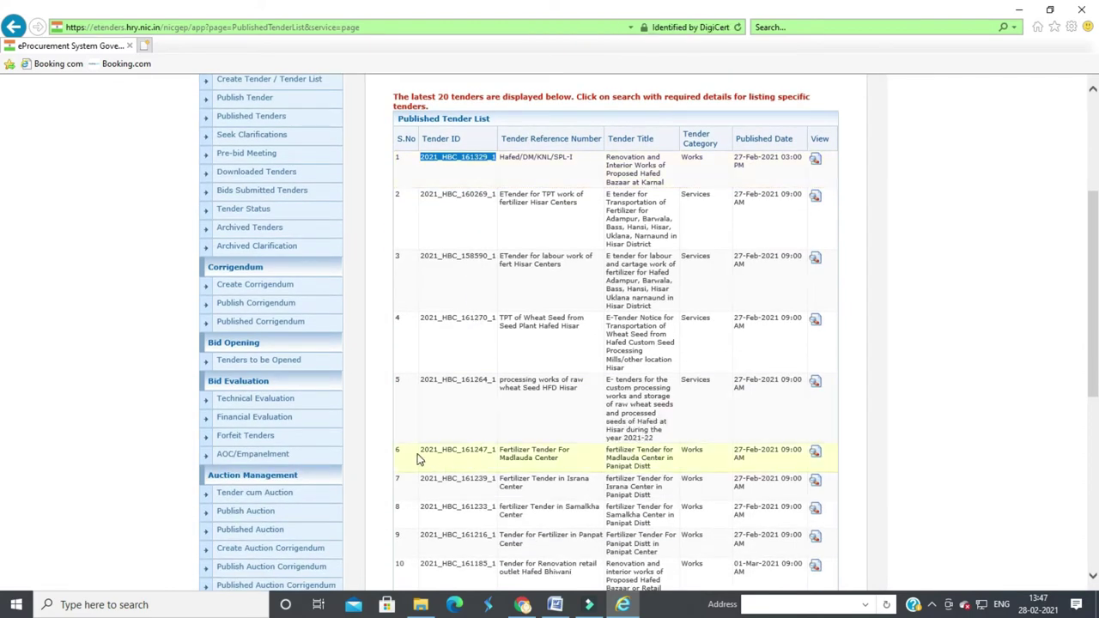
{"action": "left_click_drag", "start_coordinate": [418, 459], "coordinate": [489, 460]}
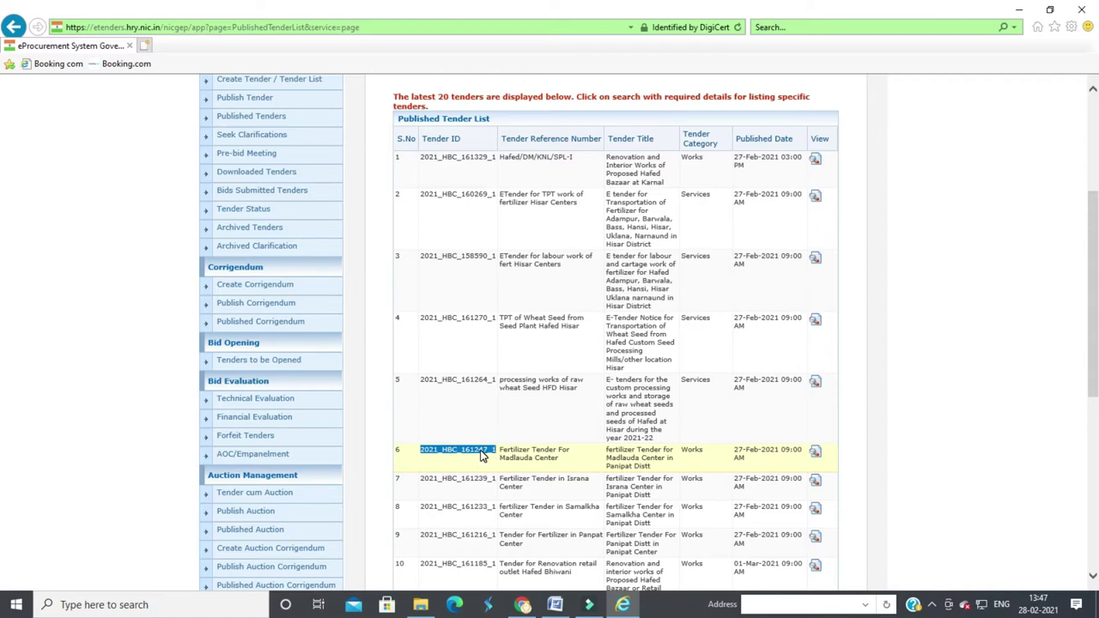
{"action": "scroll", "coordinate": [482, 455], "scroll_direction": "up", "scroll_amount": 3}
{"action": "left_click_drag", "start_coordinate": [422, 394], "coordinate": [497, 395]}
{"action": "key", "text": "ctrl+c"}
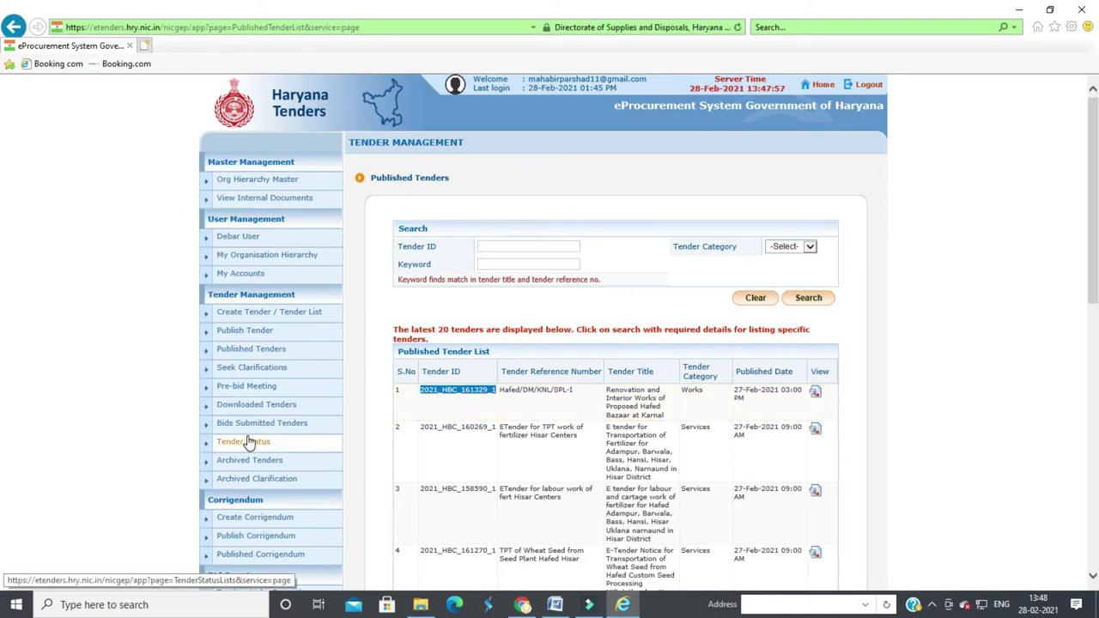
Search for tender 2021_HBC_161329_1 on the Create Corrigendum page and add a Date corrigendum to it
{"action": "scroll", "coordinate": [283, 464], "scroll_direction": "down", "scroll_amount": 3}
{"action": "left_click", "coordinate": [284, 364]}
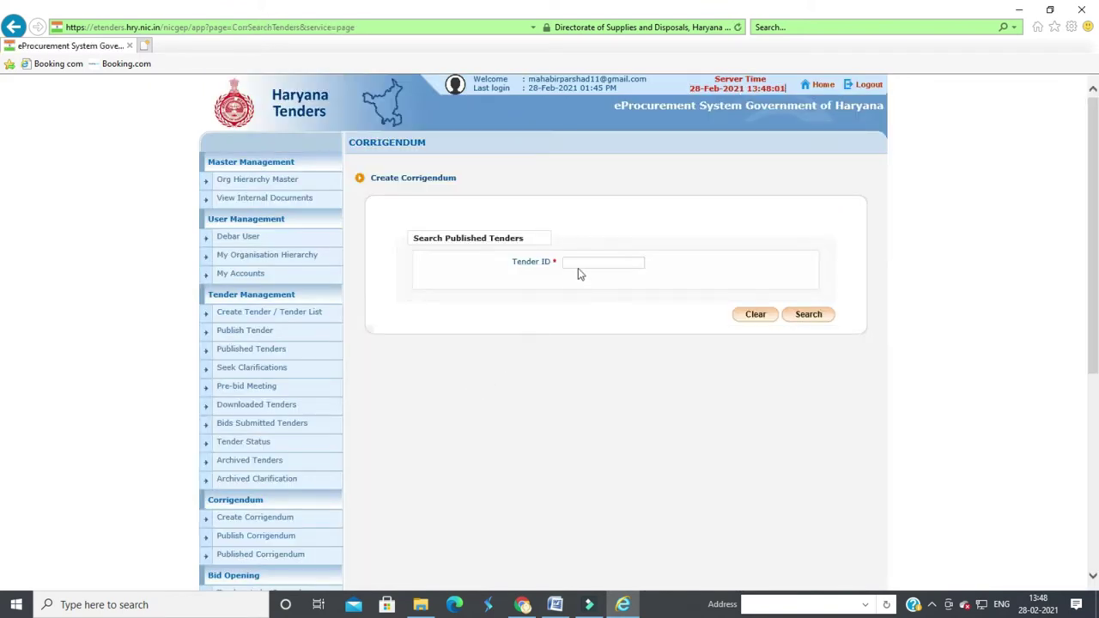
{"action": "left_click", "coordinate": [580, 262]}
{"action": "key", "text": "ctrl+v"}
{"action": "left_click", "coordinate": [808, 316]}
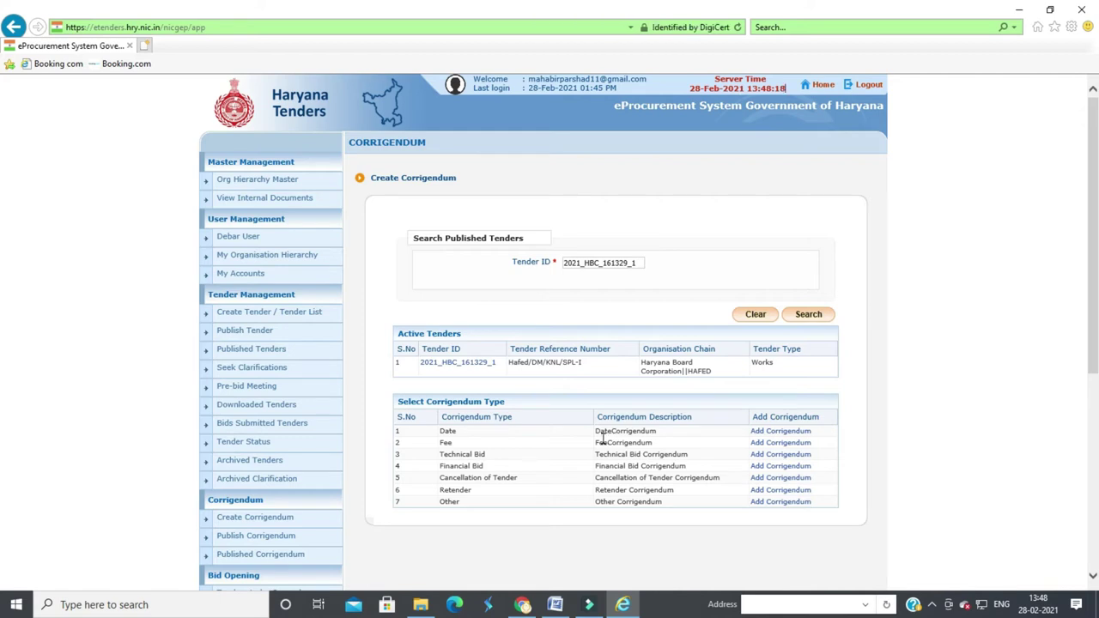
{"action": "left_click", "coordinate": [781, 431]}
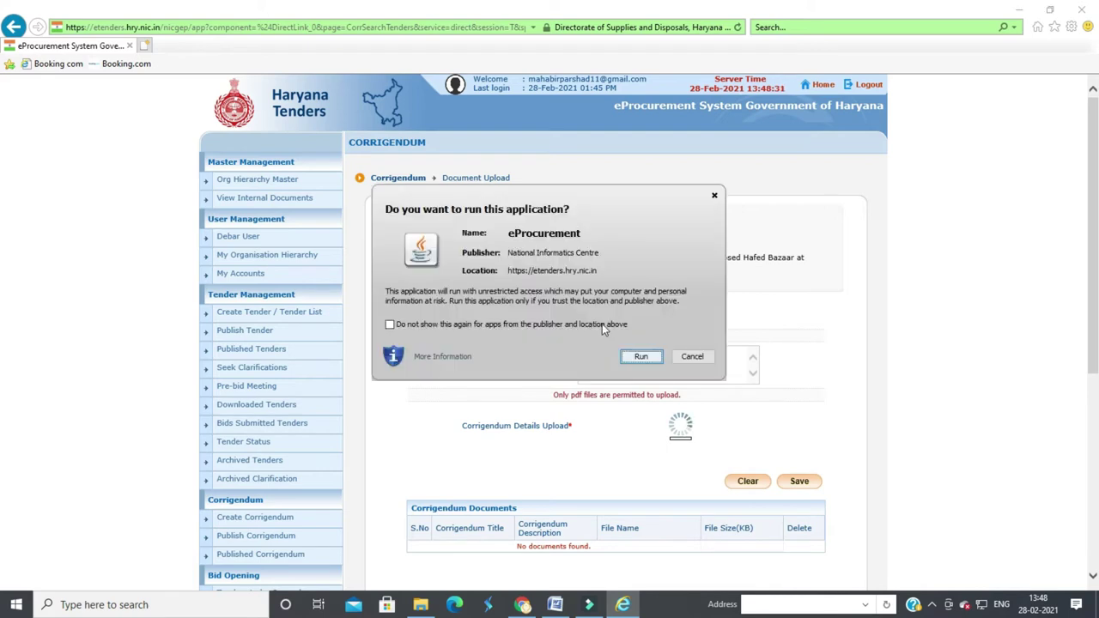
Allow the eProcurement Java application to run for the corrigendum document upload, and review the upload form
{"action": "left_click", "coordinate": [650, 361]}
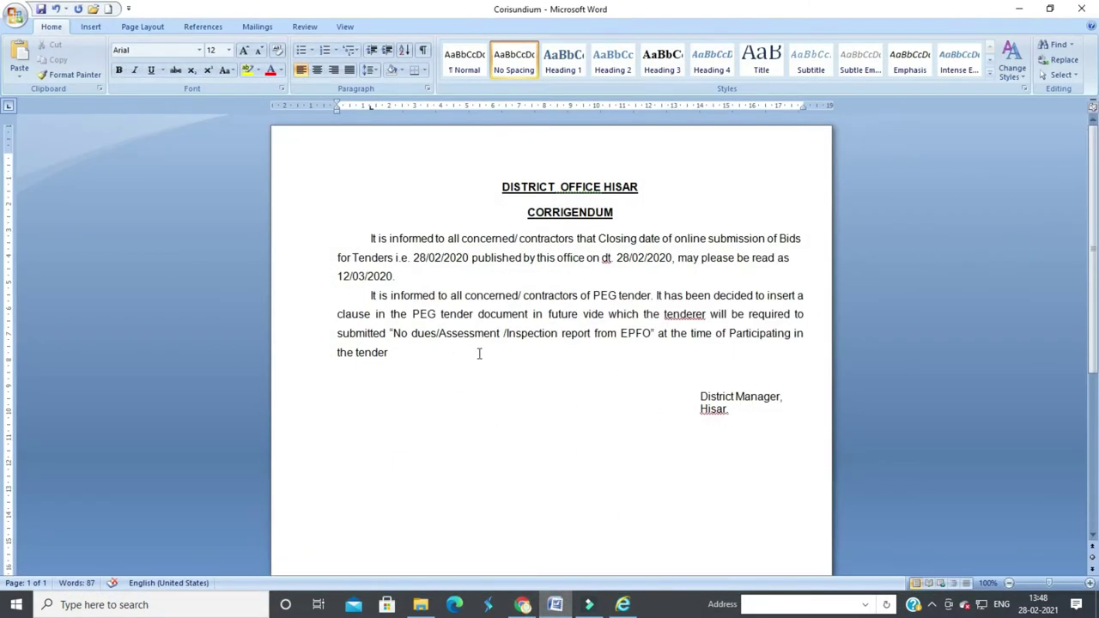
{"action": "left_click", "coordinate": [623, 605]}
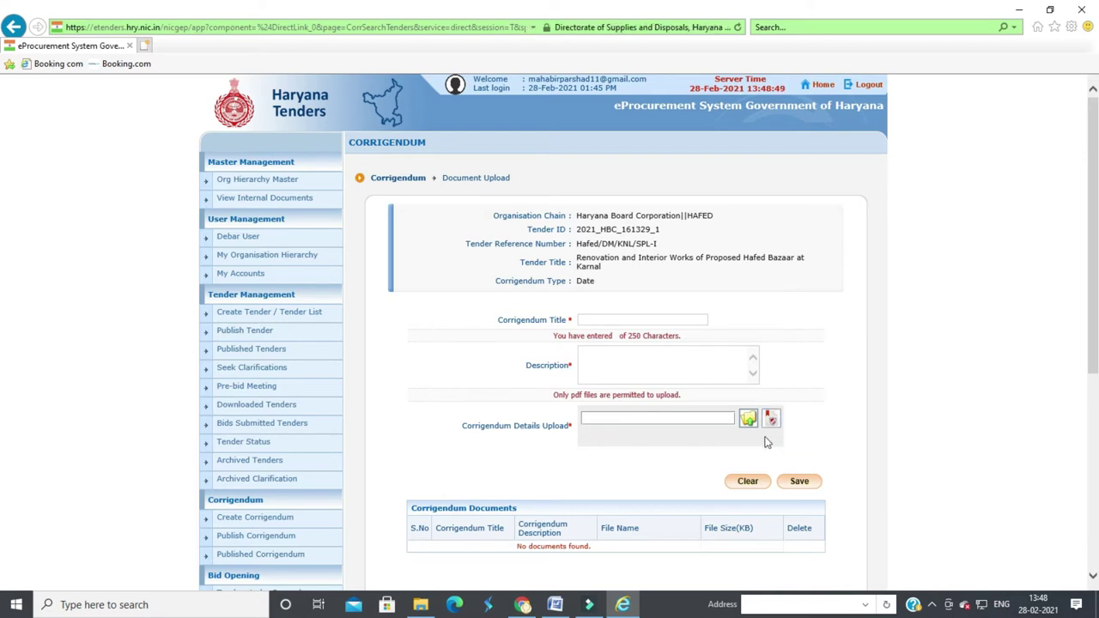
{"action": "scroll", "coordinate": [784, 572], "scroll_direction": "down", "scroll_amount": 2}
{"action": "scroll", "coordinate": [784, 572], "scroll_direction": "down", "scroll_amount": 1}
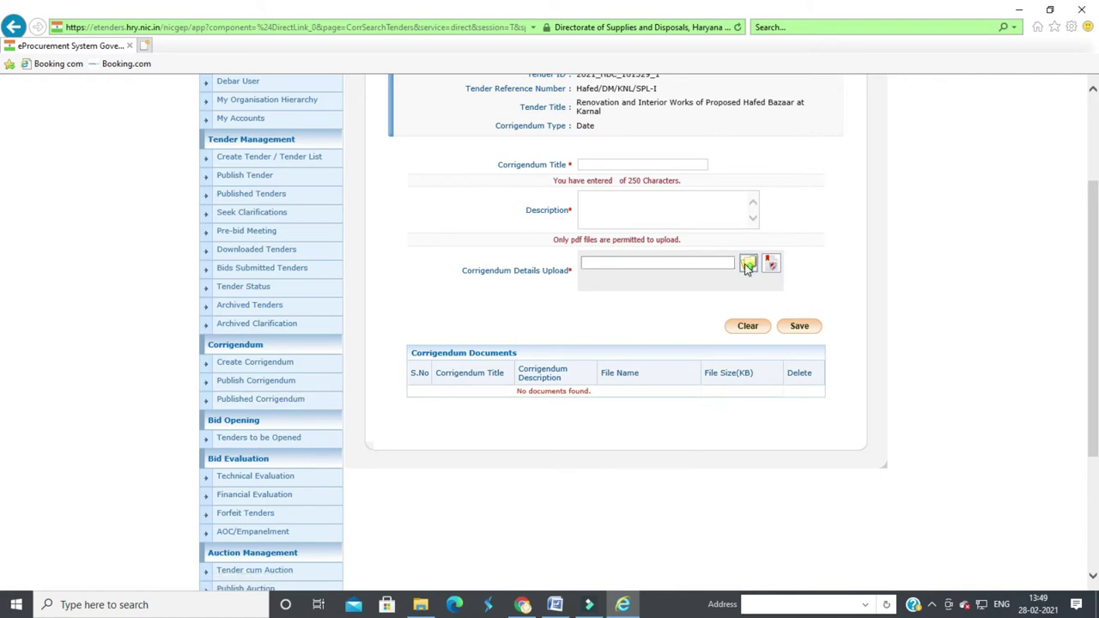
{"action": "scroll", "coordinate": [699, 344], "scroll_direction": "up", "scroll_amount": 3}
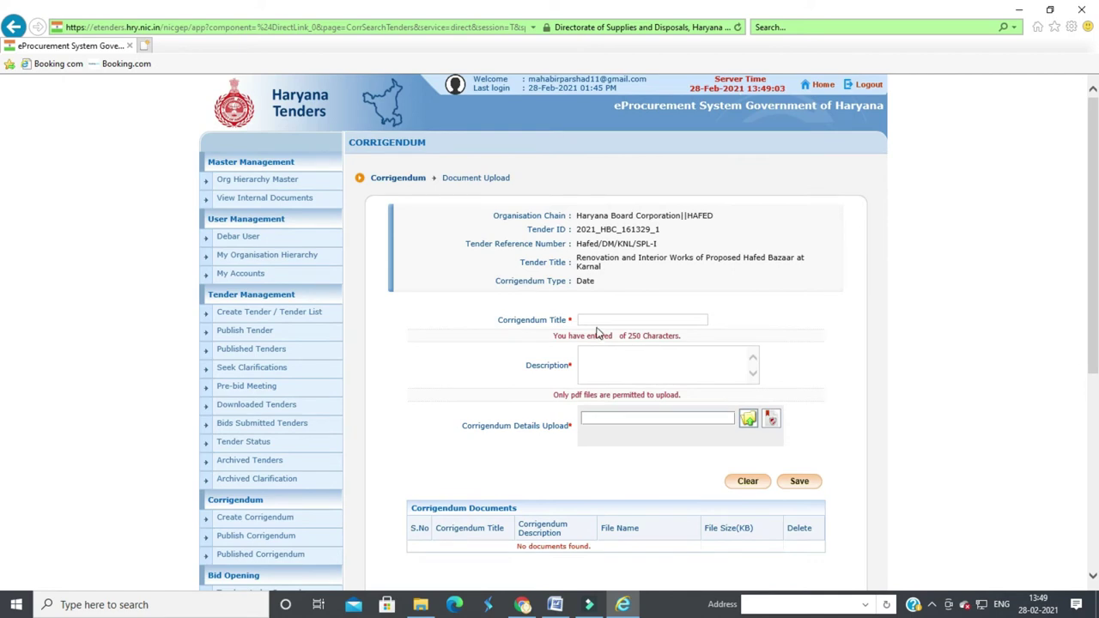
Enter "Extende date" as the corrigendum title
{"action": "left_click", "coordinate": [594, 318]}
{"action": "type", "text": "d"}
{"action": "key", "text": "BackSpace"}
{"action": "key", "text": "BackSpace"}
{"action": "key", "text": "BackSpace"}
{"action": "type", "text": "Extende"}
Enter the description "Date of opening and closing of tender has been extended by committee", using the spelling suggestion for the last word
{"action": "left_click", "coordinate": [645, 361]}
{"action": "type", "text": "e"}
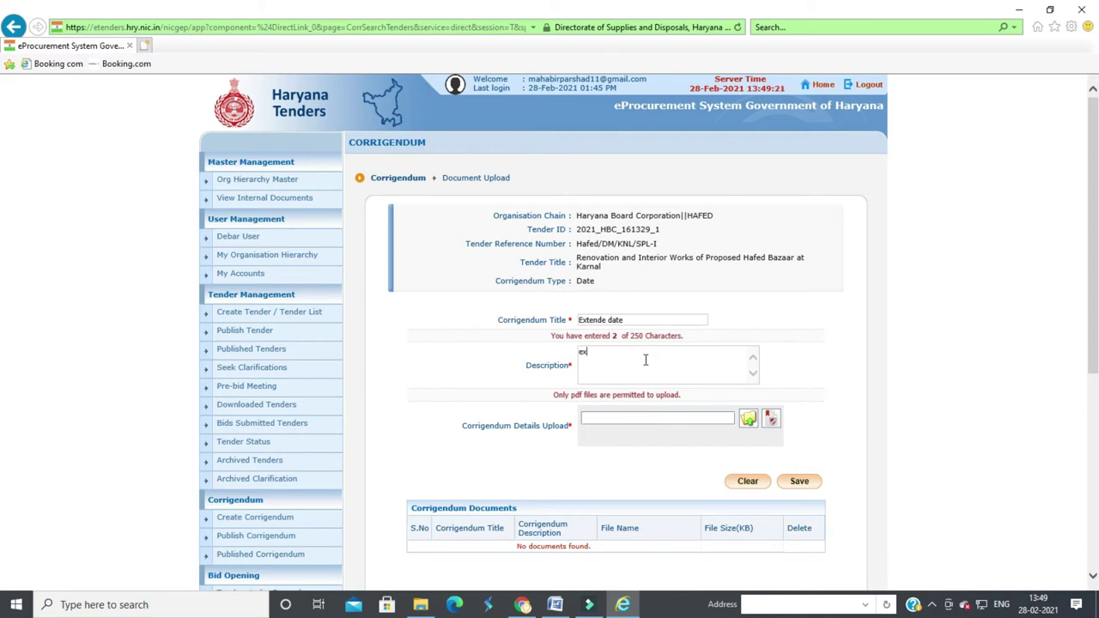
{"action": "type", "text": "xtende"}
{"action": "type", "text": "en"}
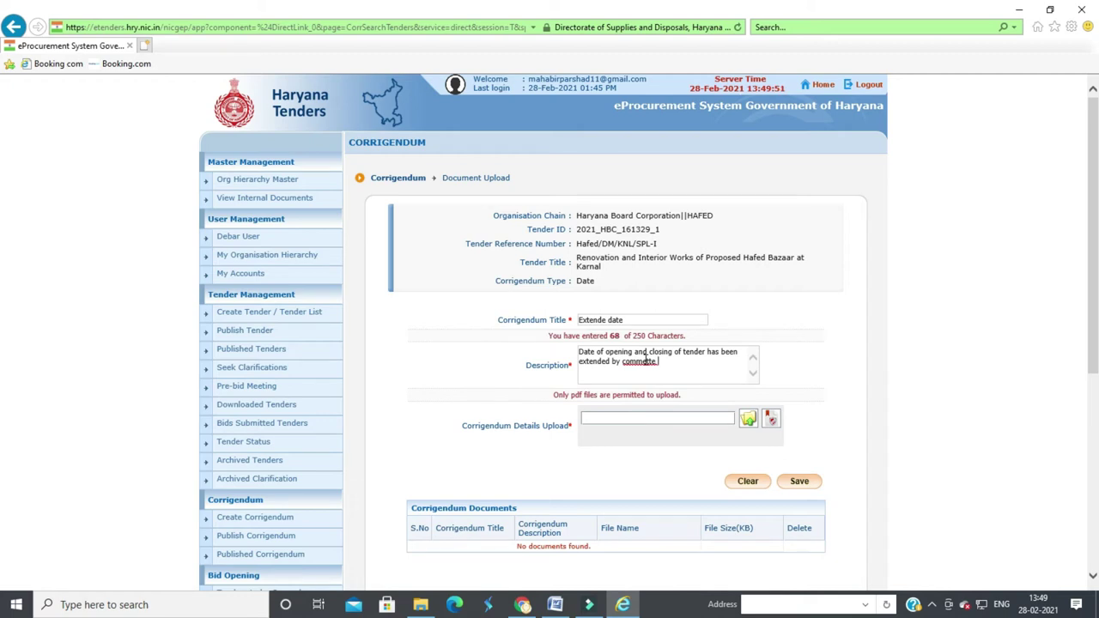
{"action": "right_click", "coordinate": [633, 361]}
{"action": "left_click", "coordinate": [660, 375]}
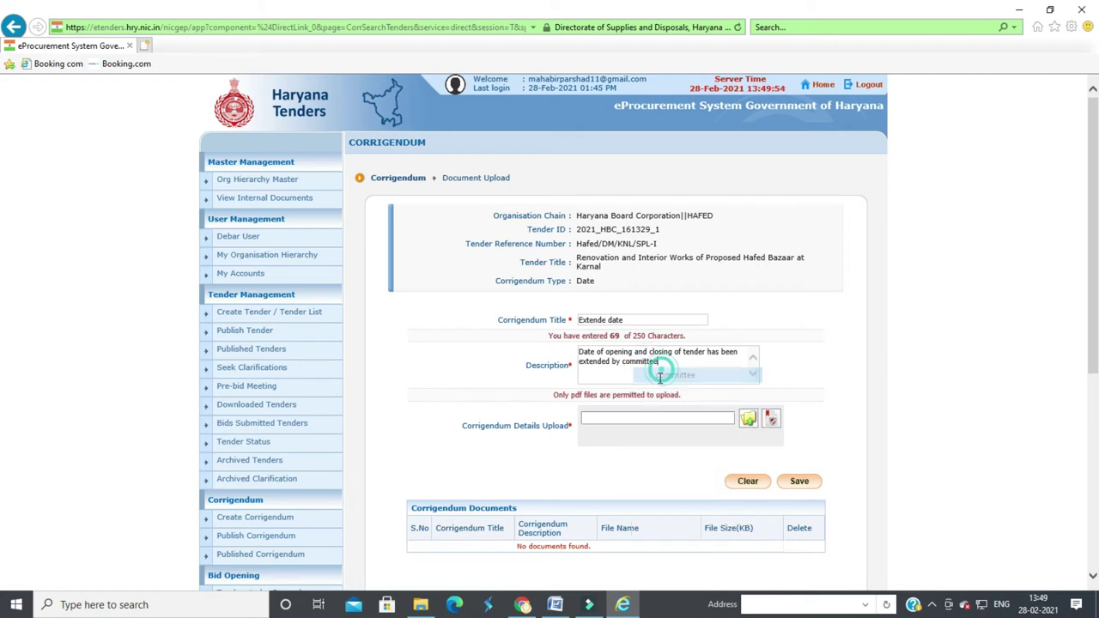
Browse for the corrigendum details file and go to the New Volume (E:) drive
{"action": "left_click", "coordinate": [744, 419]}
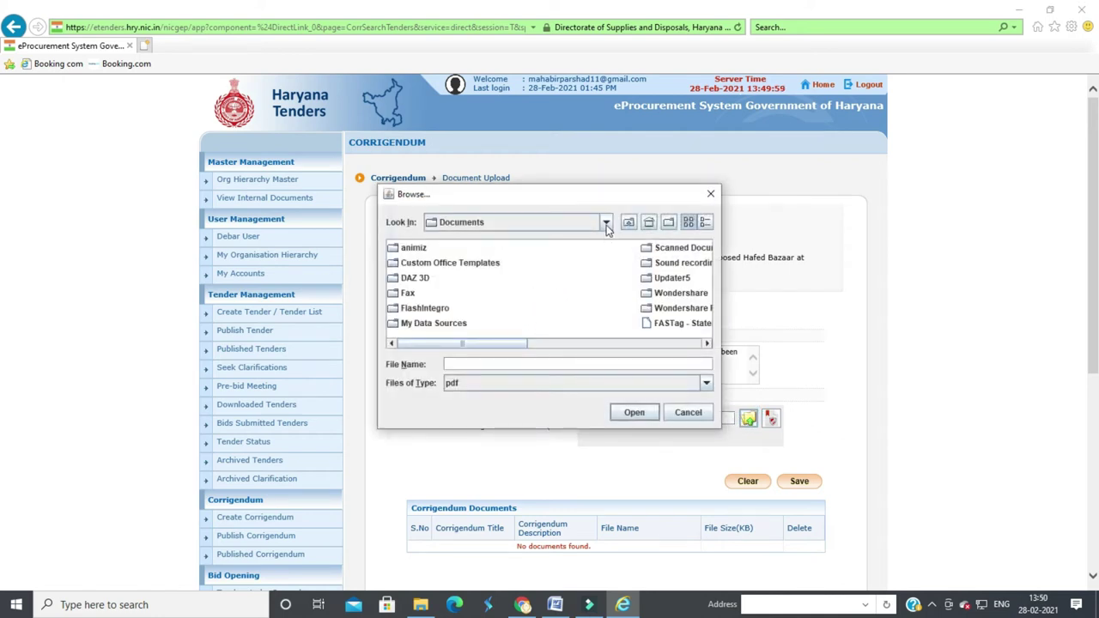
{"action": "left_click", "coordinate": [607, 223]}
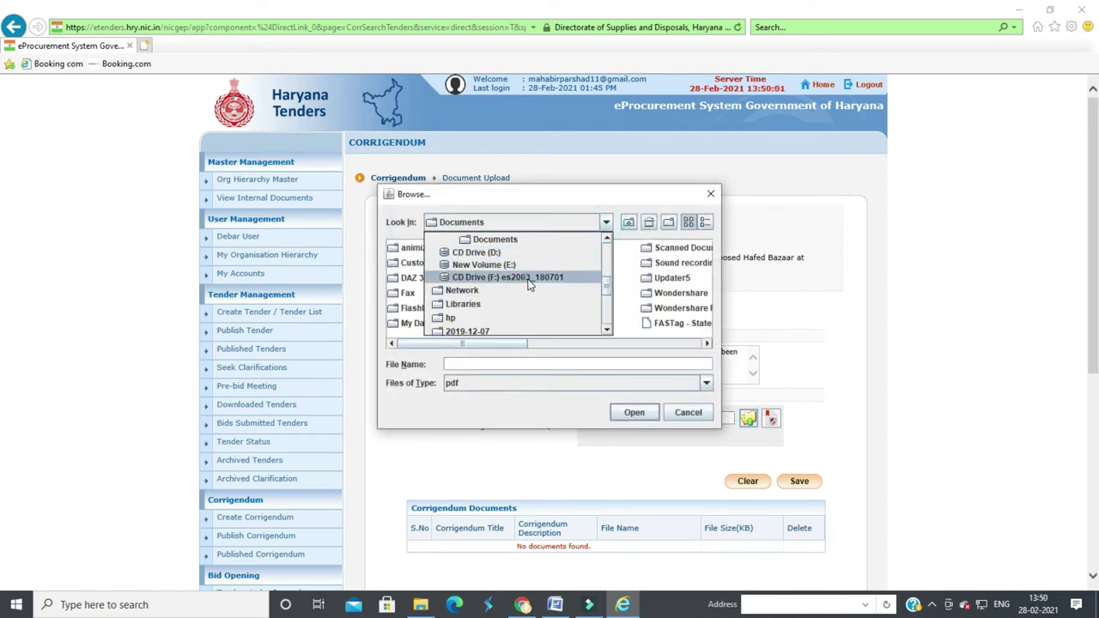
{"action": "left_click", "coordinate": [558, 606]}
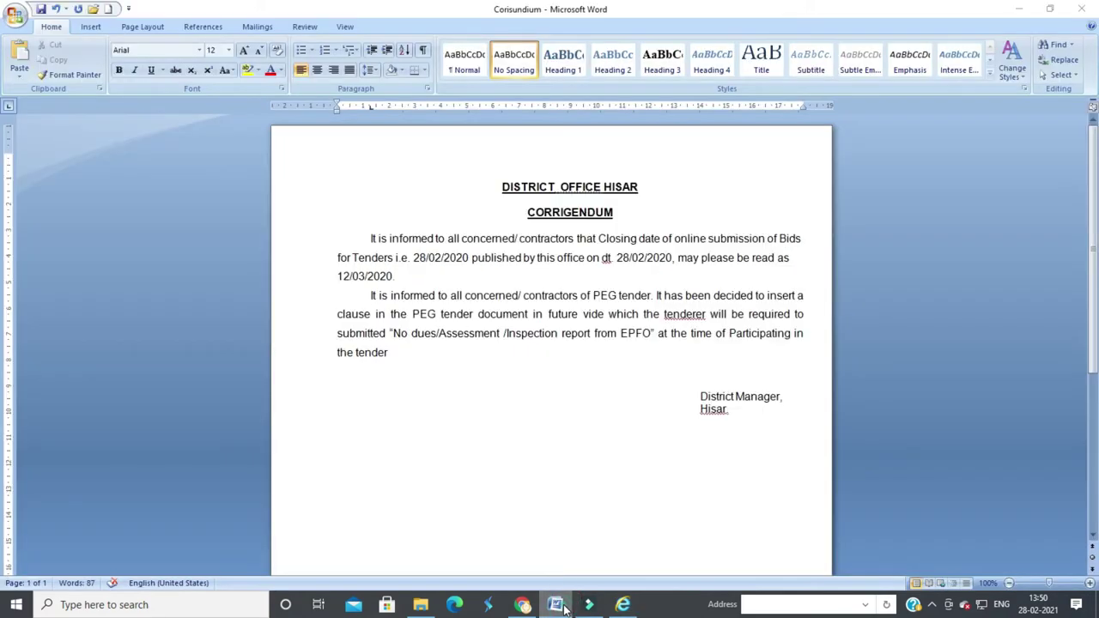
{"action": "left_click", "coordinate": [557, 605]}
{"action": "left_click", "coordinate": [556, 606]}
{"action": "left_click", "coordinate": [557, 605]}
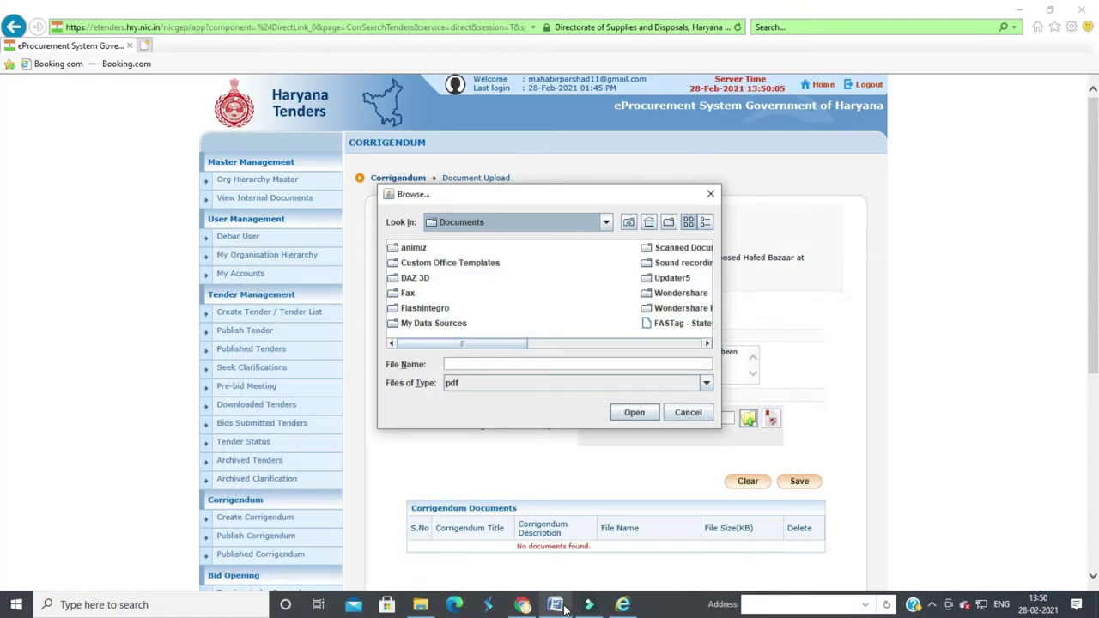
{"action": "left_click", "coordinate": [605, 225]}
{"action": "left_click", "coordinate": [527, 268]}
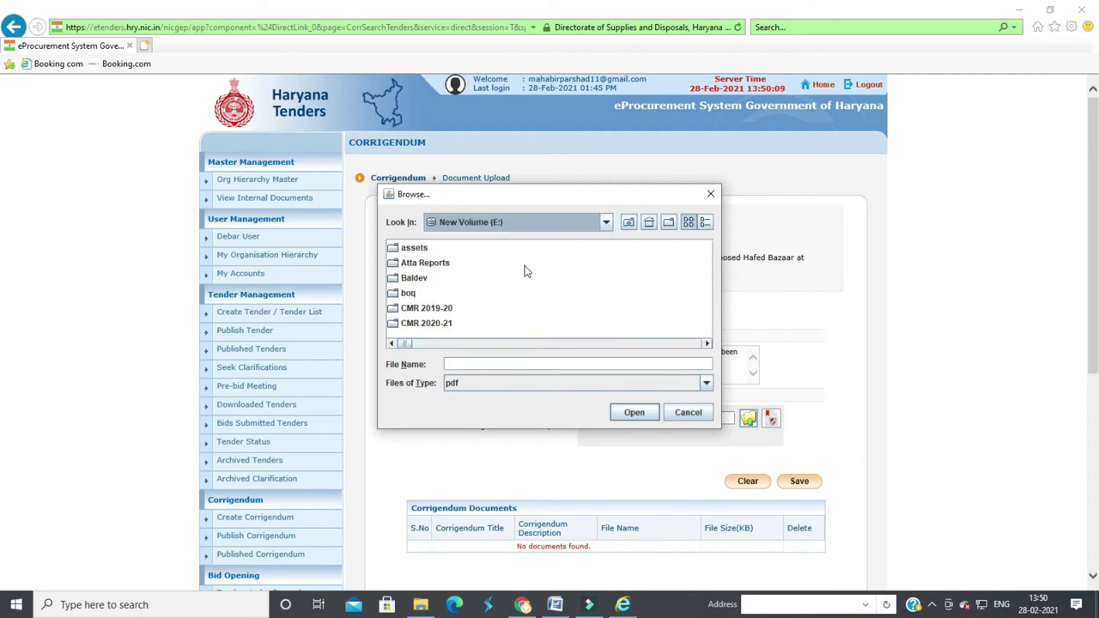
Select 5_tech eval.pdf from the Tender Manual folder inside E tender 2020-21 - Copy and try to sign and upload it
{"action": "scroll", "coordinate": [481, 309], "scroll_direction": "down", "scroll_amount": 5}
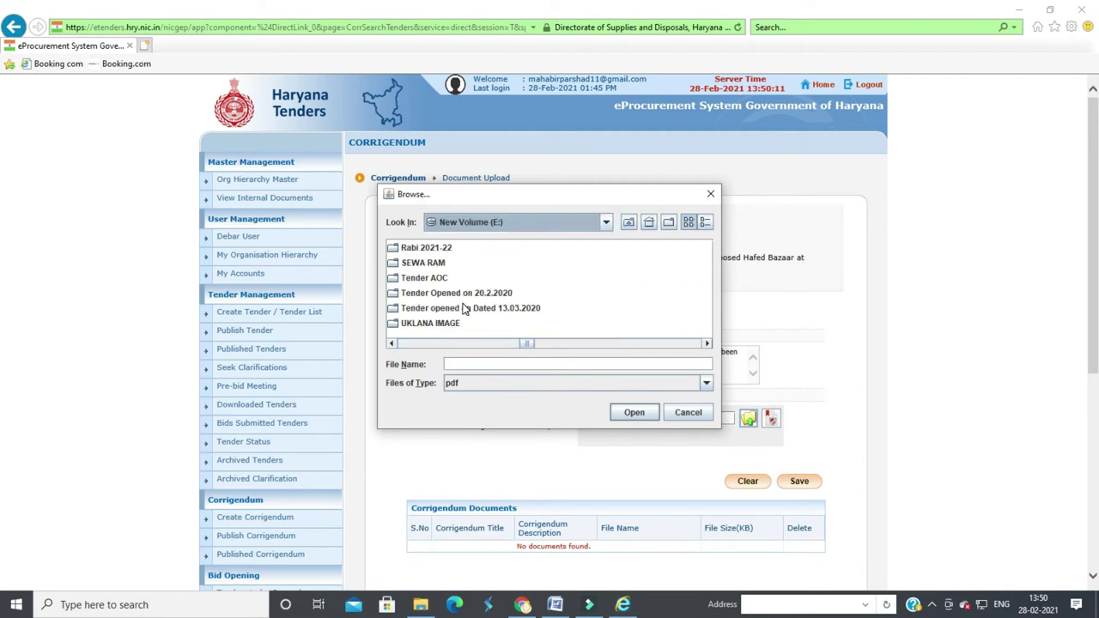
{"action": "scroll", "coordinate": [464, 310], "scroll_direction": "up", "scroll_amount": 2}
{"action": "double_click", "coordinate": [434, 263]}
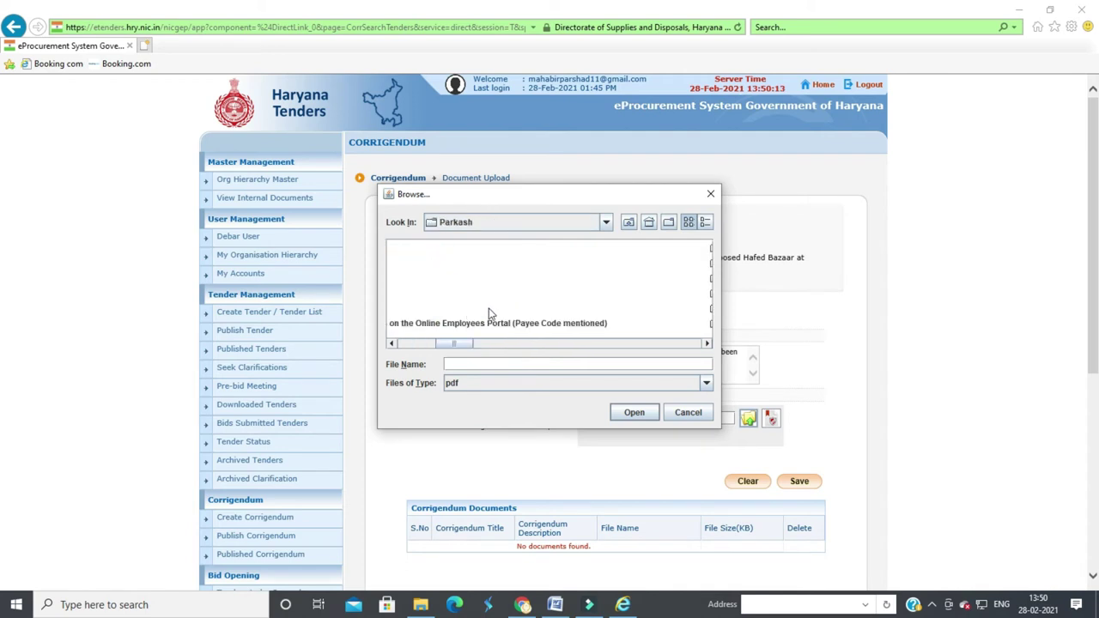
{"action": "scroll", "coordinate": [489, 313], "scroll_direction": "down", "scroll_amount": 3}
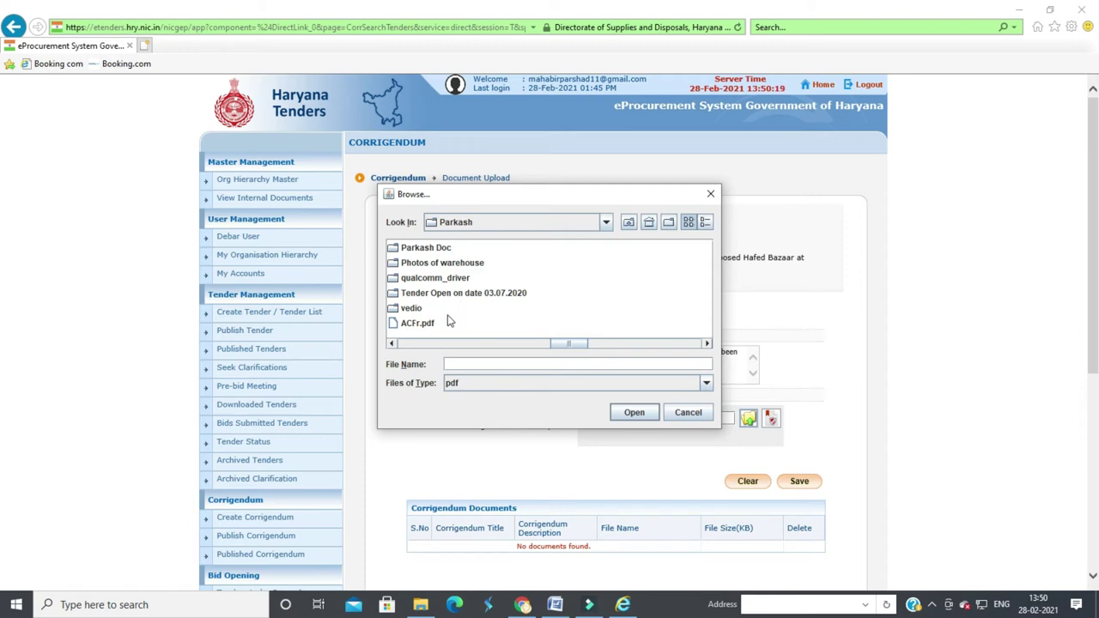
{"action": "scroll", "coordinate": [466, 311], "scroll_direction": "up", "scroll_amount": 10}
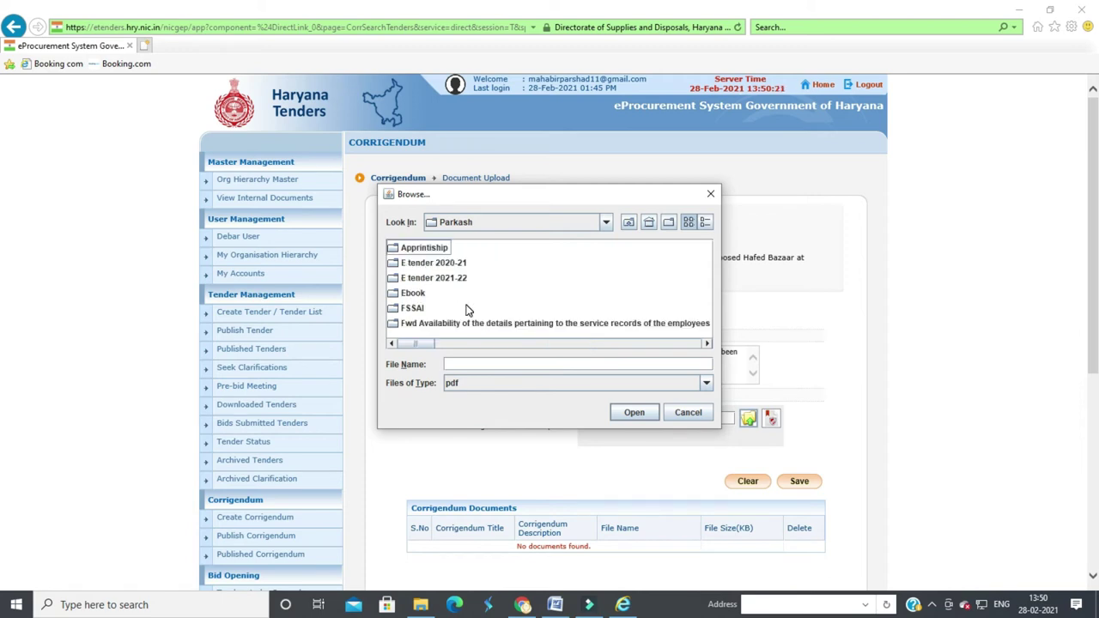
{"action": "double_click", "coordinate": [445, 265]}
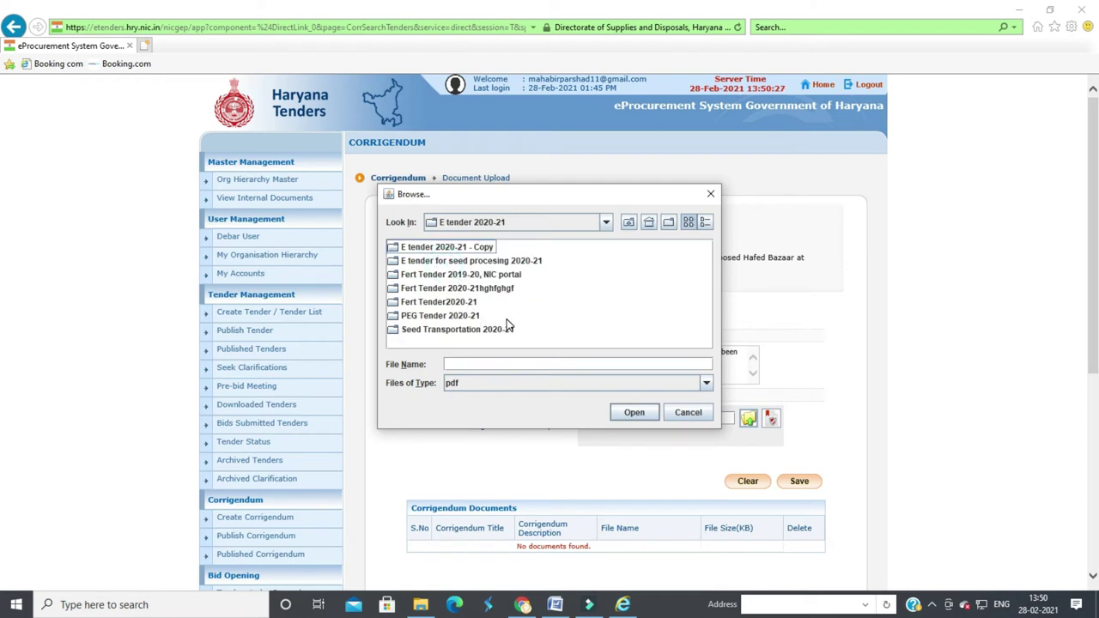
{"action": "double_click", "coordinate": [490, 249]}
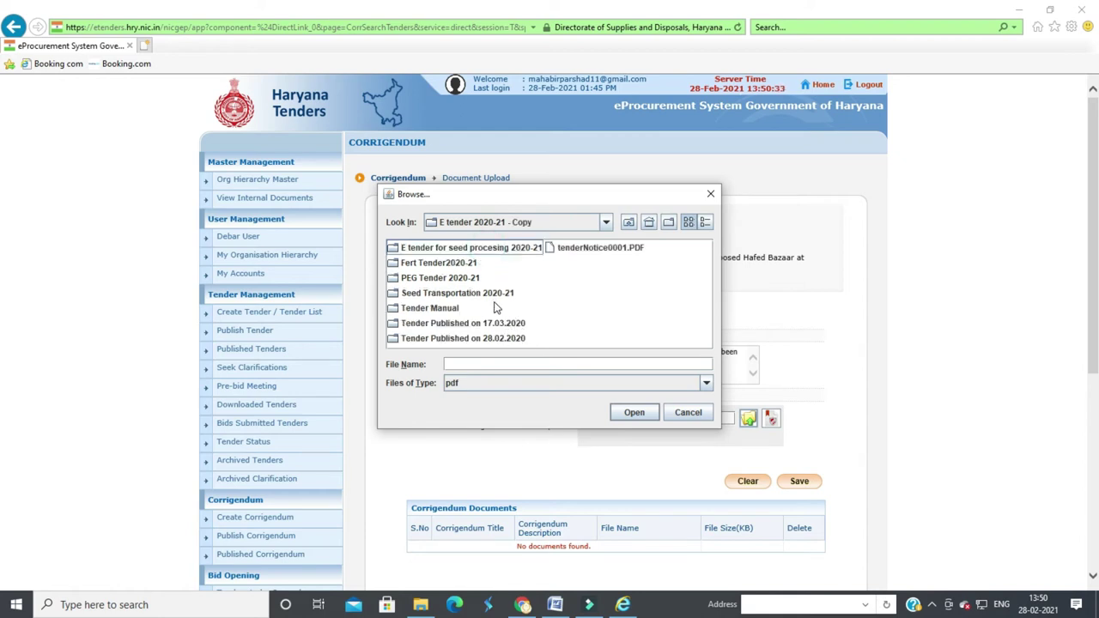
{"action": "double_click", "coordinate": [448, 310]}
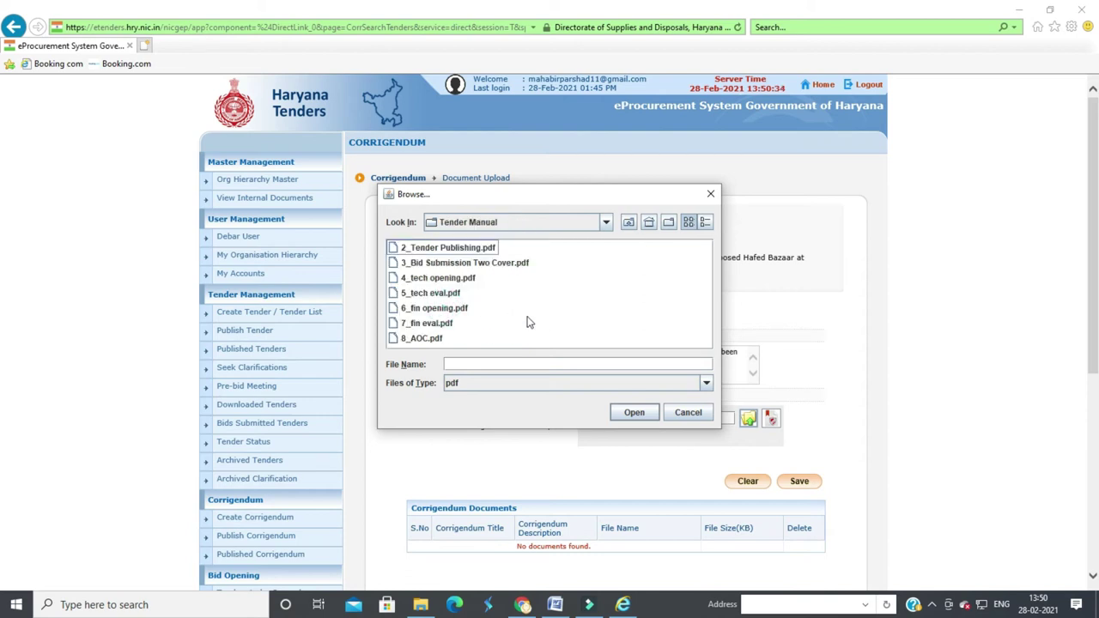
{"action": "left_click", "coordinate": [460, 295]}
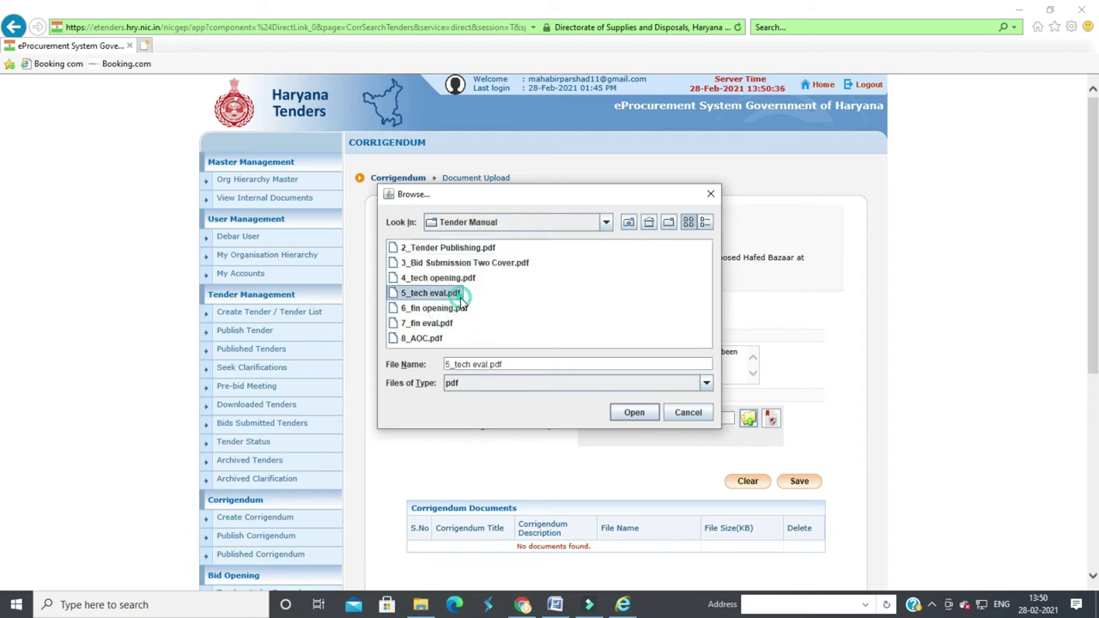
{"action": "left_click", "coordinate": [636, 413]}
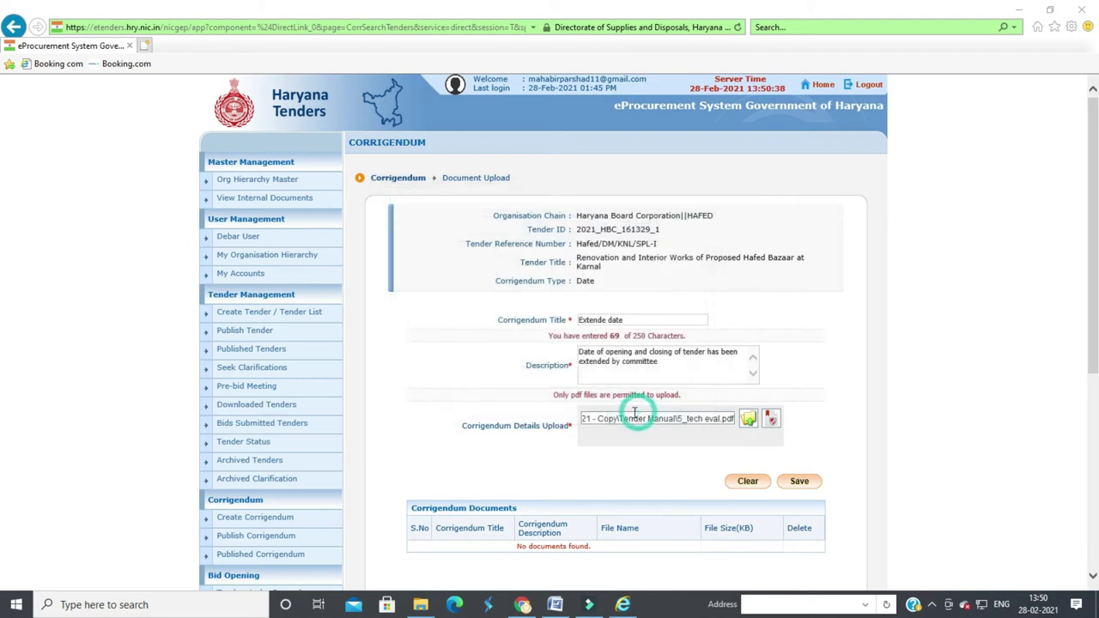
{"action": "left_click", "coordinate": [772, 420]}
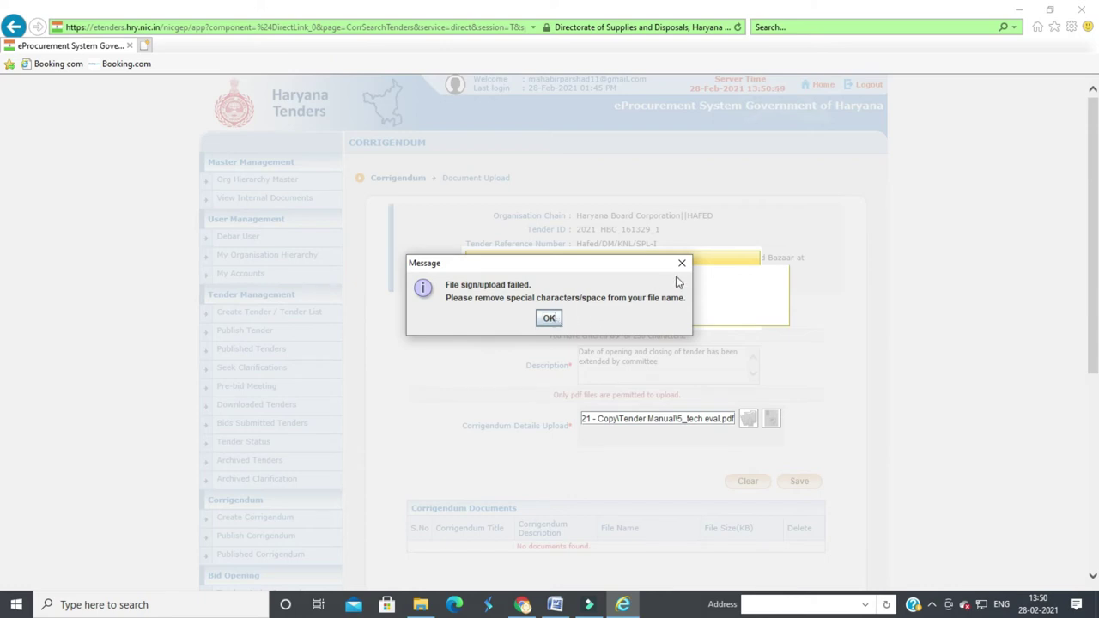
{"action": "left_click", "coordinate": [548, 318]}
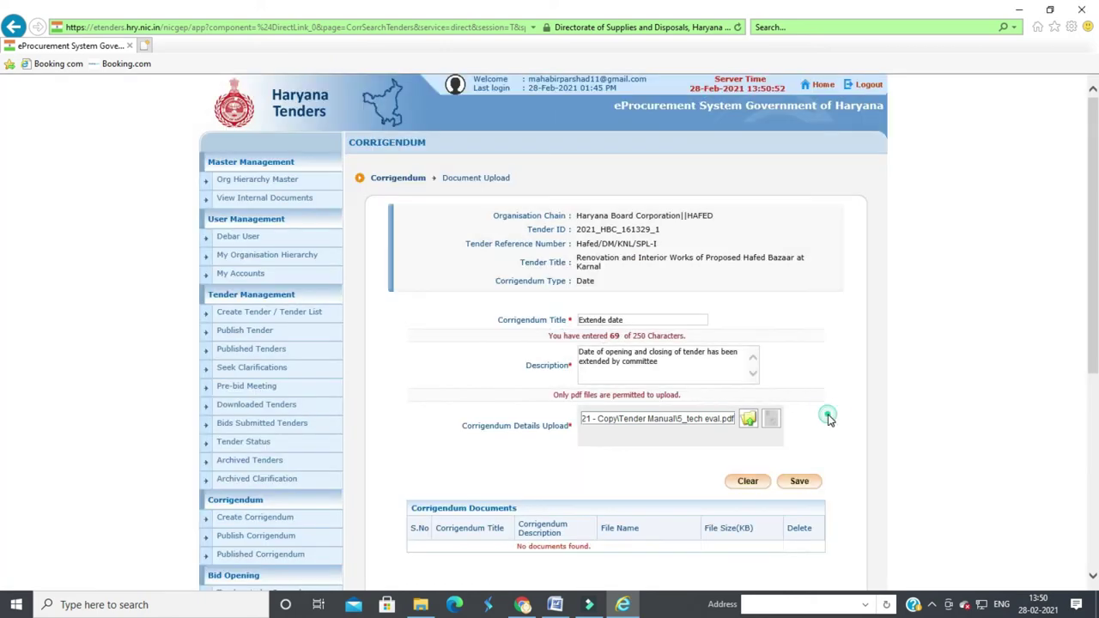
Browse again for a replacement corrigendum file, switching from Documents to New Volume (E:)
{"action": "left_click", "coordinate": [748, 420]}
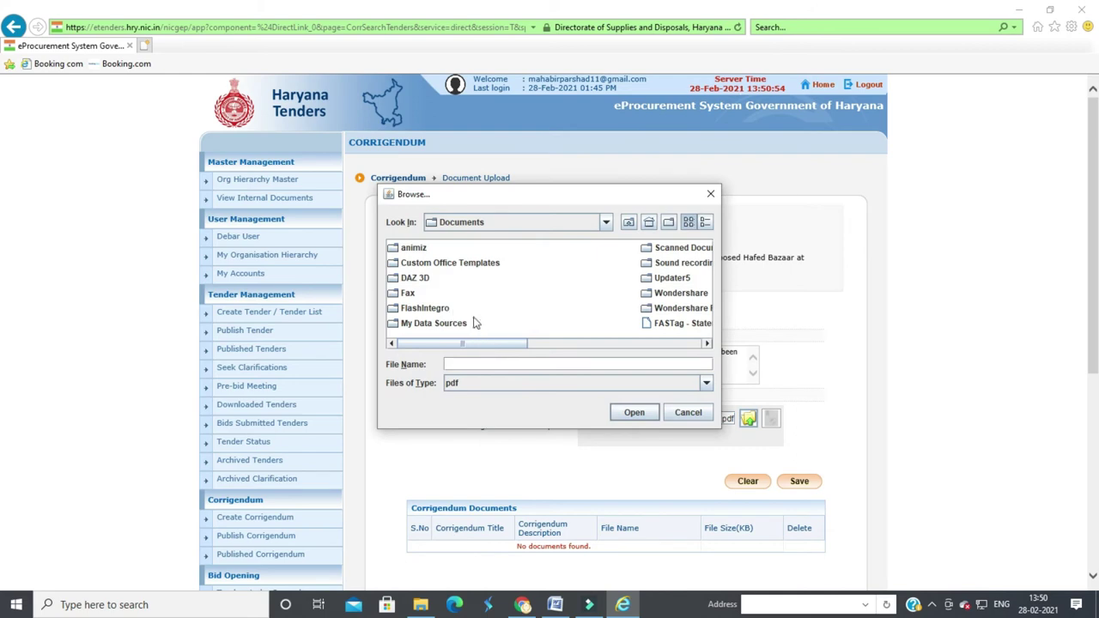
{"action": "left_click_drag", "start_coordinate": [479, 343], "coordinate": [504, 350]}
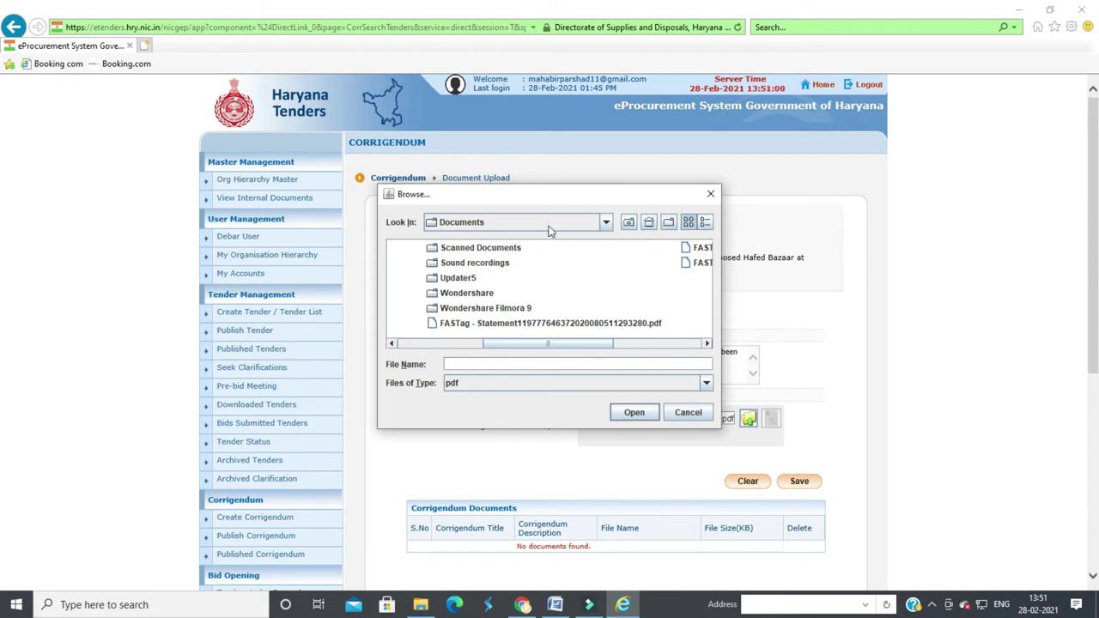
{"action": "left_click", "coordinate": [605, 223]}
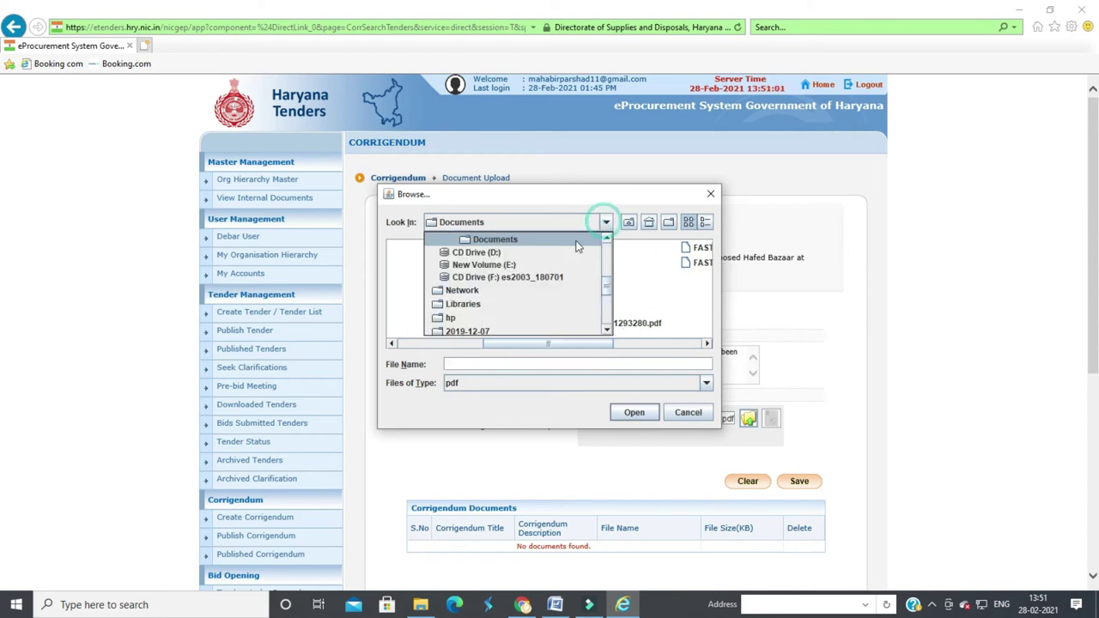
{"action": "left_click", "coordinate": [518, 268]}
{"action": "scroll", "coordinate": [445, 316], "scroll_direction": "down", "scroll_amount": 2}
{"action": "scroll", "coordinate": [446, 316], "scroll_direction": "down", "scroll_amount": 4}
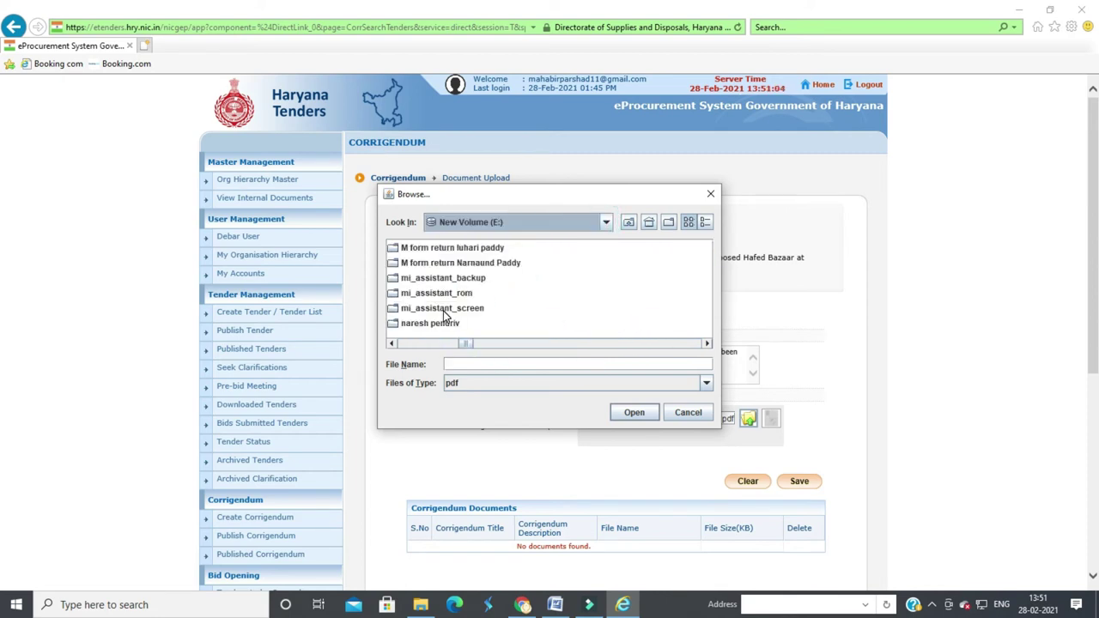
{"action": "left_click", "coordinate": [419, 264]}
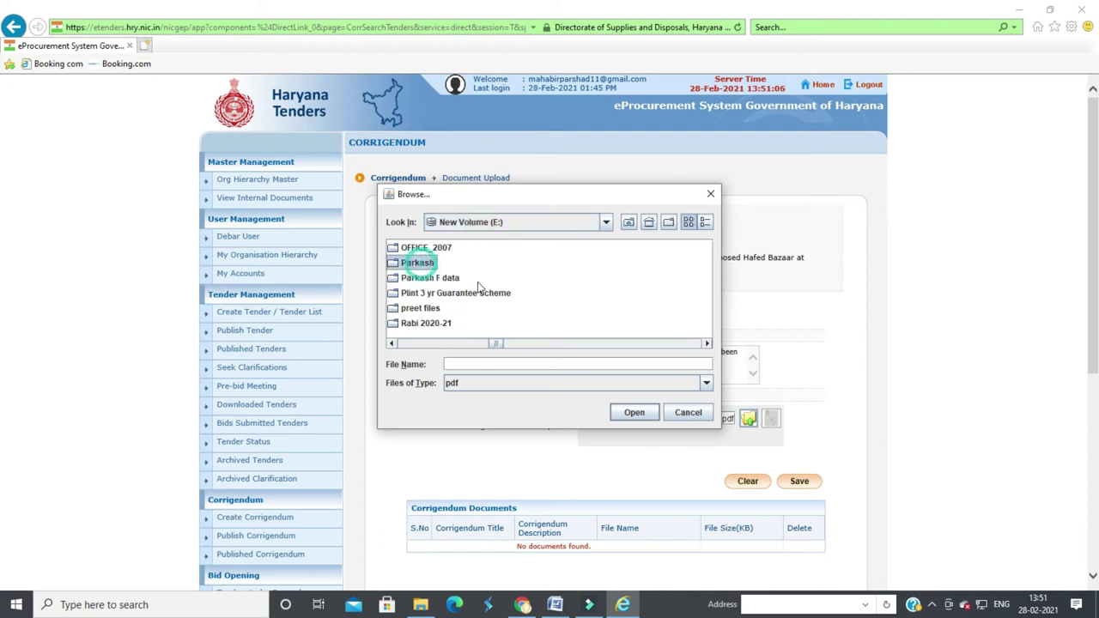
{"action": "left_click", "coordinate": [436, 263]}
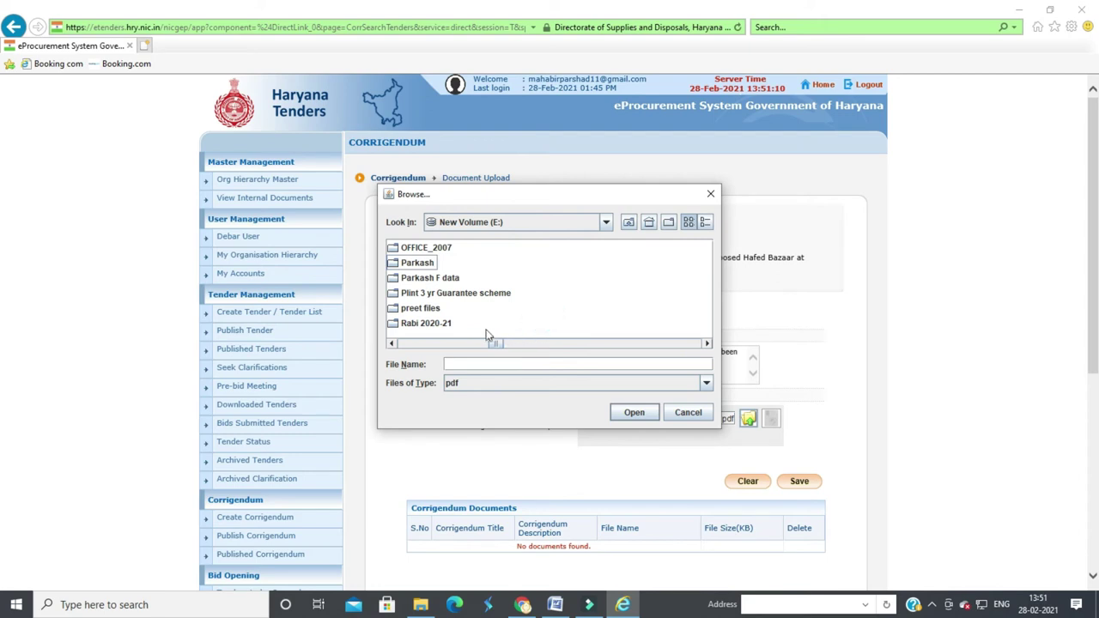
Choose 7.09.pdf from the root of the E: drive as the corrigendum details file
{"action": "scroll", "coordinate": [480, 330], "scroll_direction": "down", "scroll_amount": 3}
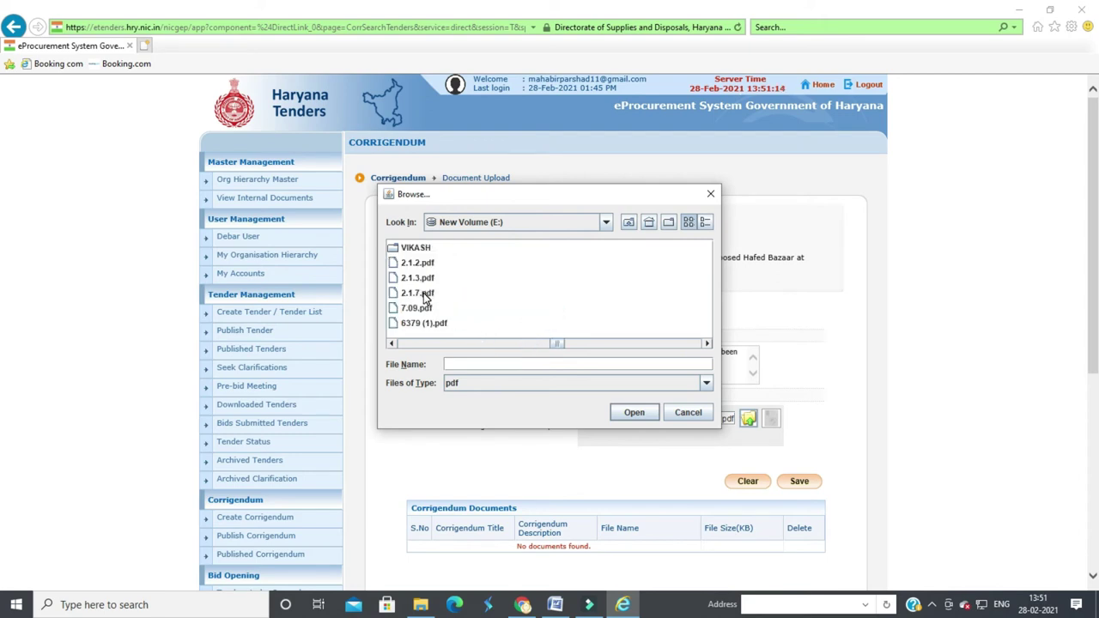
{"action": "left_click", "coordinate": [423, 296]}
{"action": "left_click", "coordinate": [435, 326]}
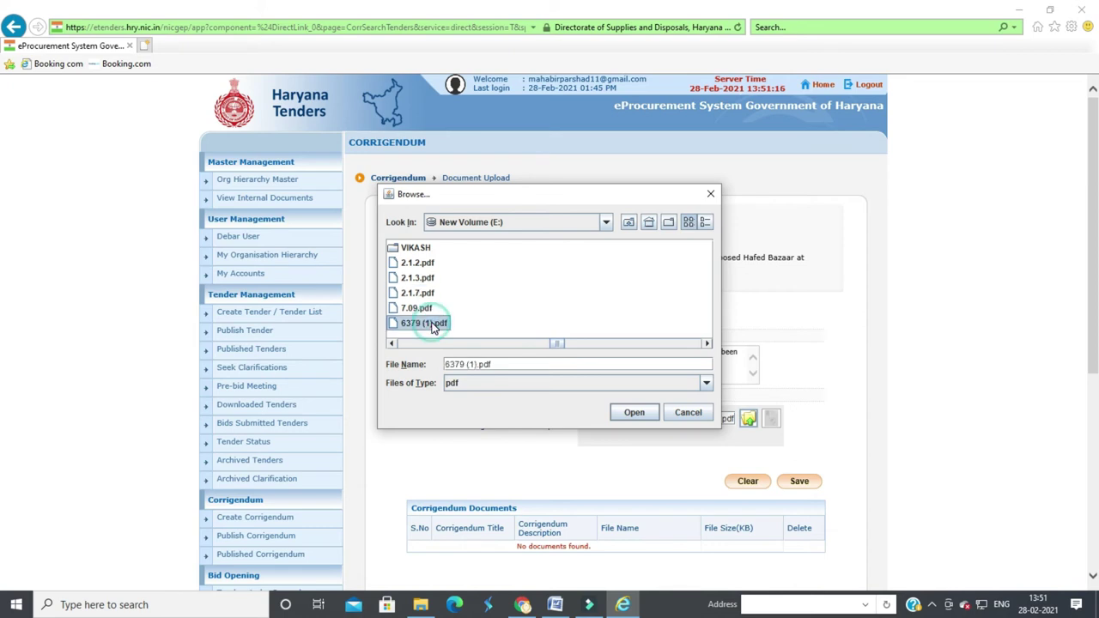
{"action": "right_click", "coordinate": [436, 327]}
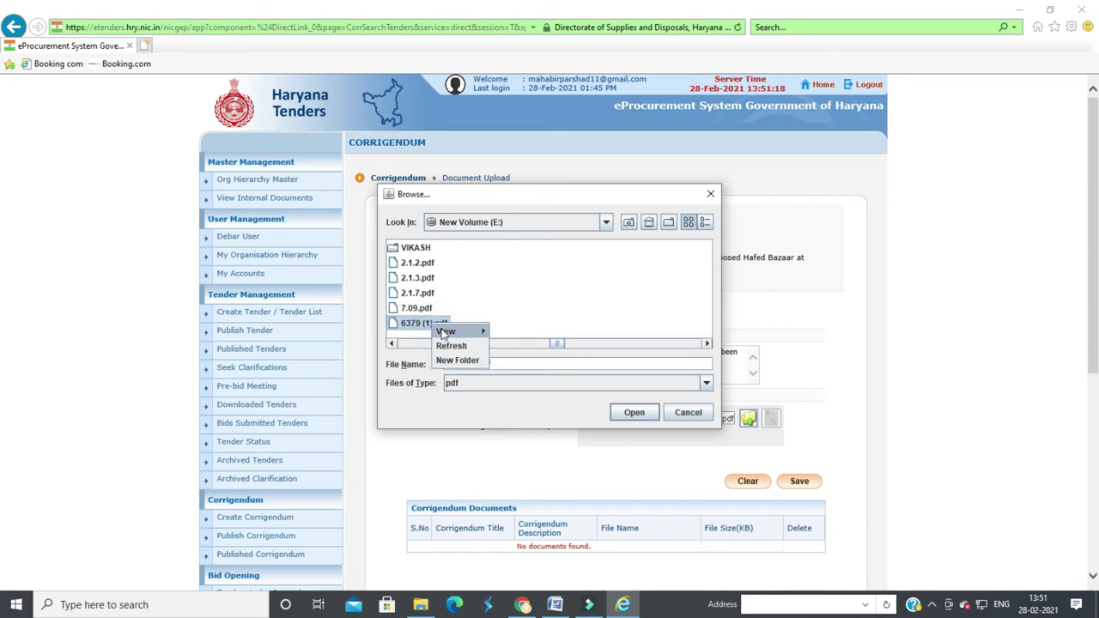
{"action": "left_click", "coordinate": [477, 296]}
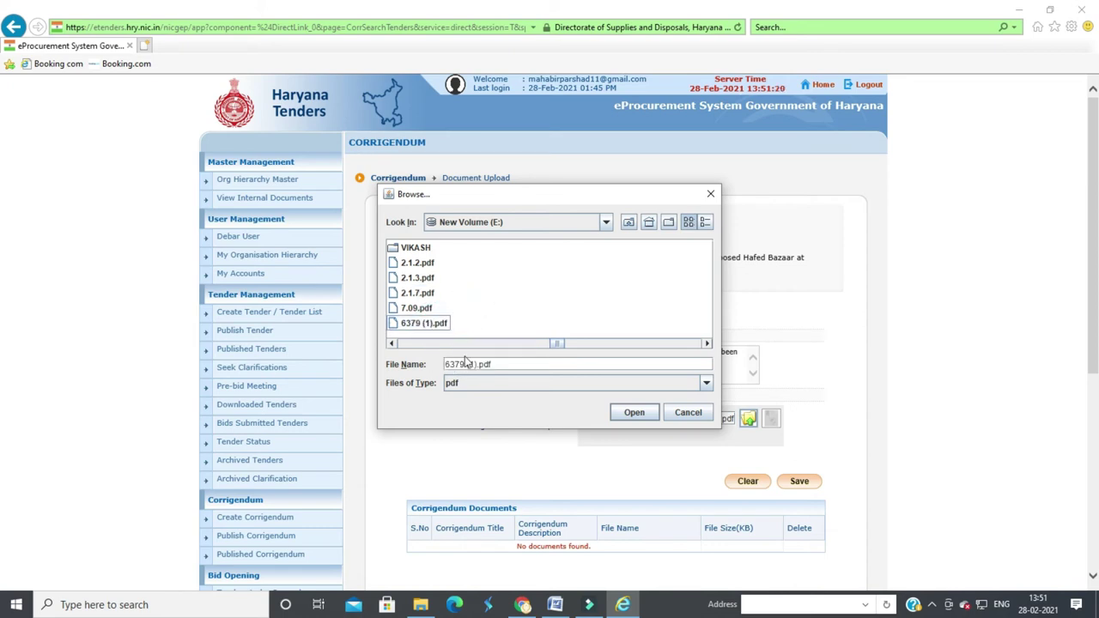
{"action": "left_click", "coordinate": [426, 310]}
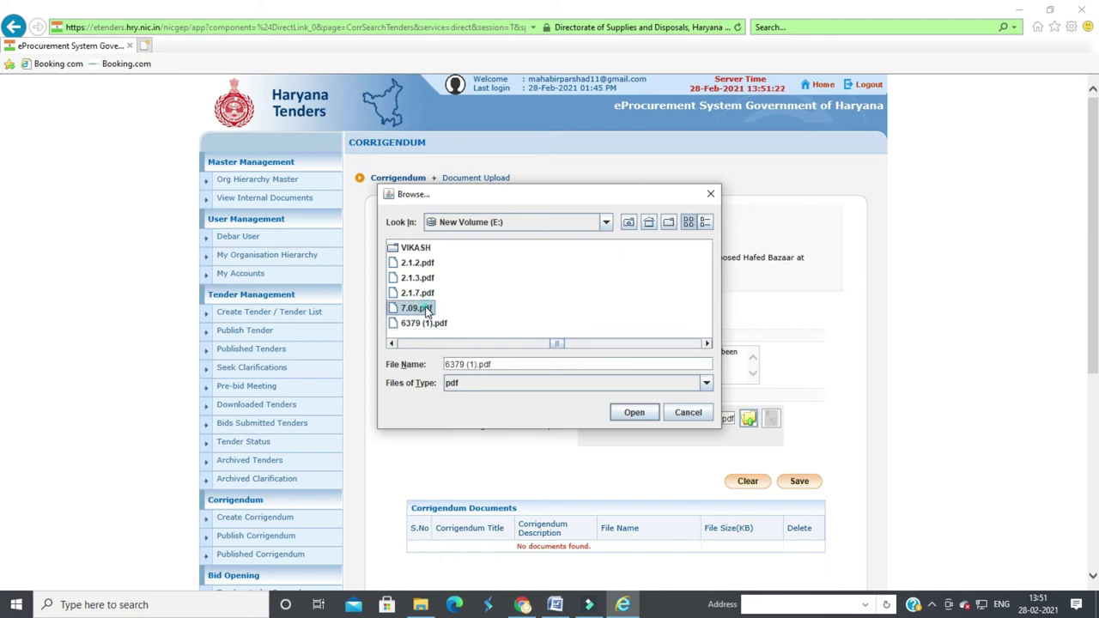
{"action": "left_click", "coordinate": [634, 412]}
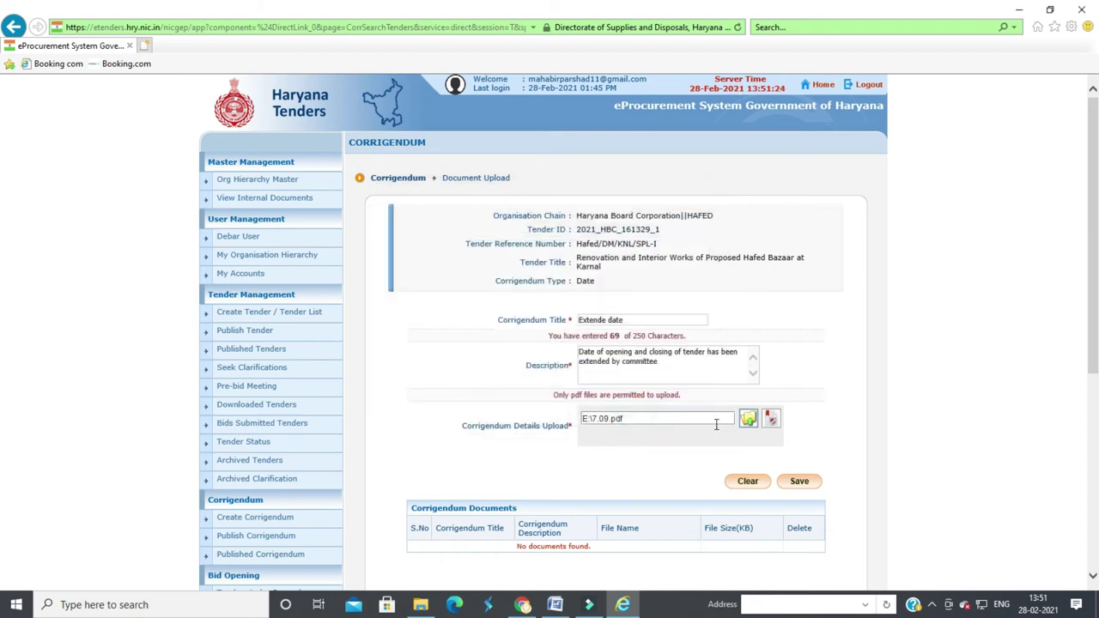
Digitally sign 7.09.pdf for the corrigendum details upload, entering the digital signature PIN
{"action": "left_click", "coordinate": [766, 420]}
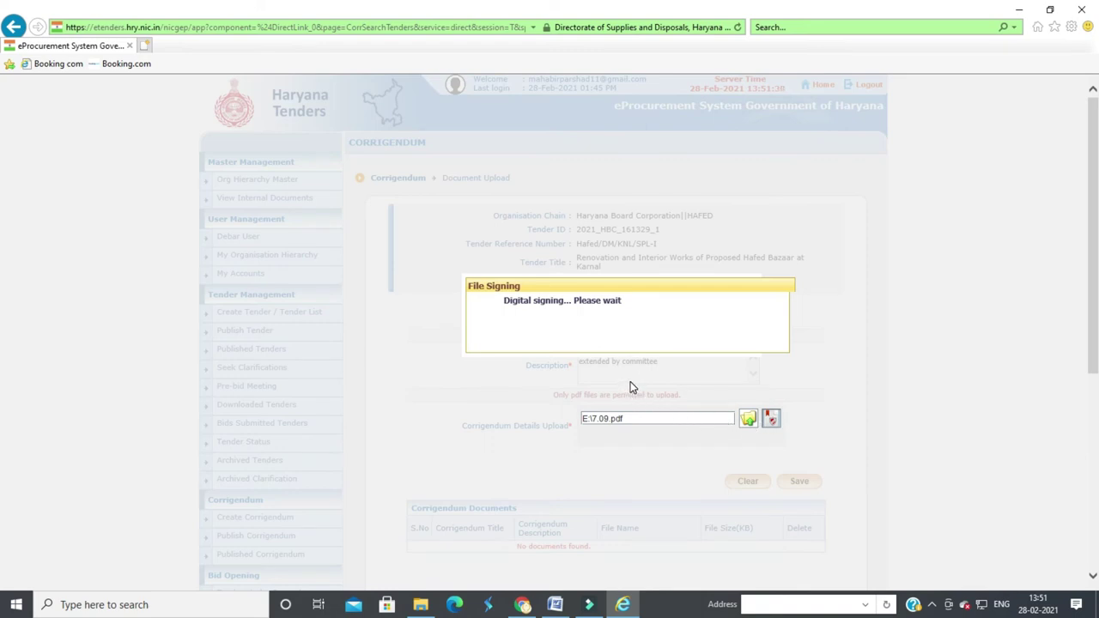
{"action": "left_click", "coordinate": [490, 315]}
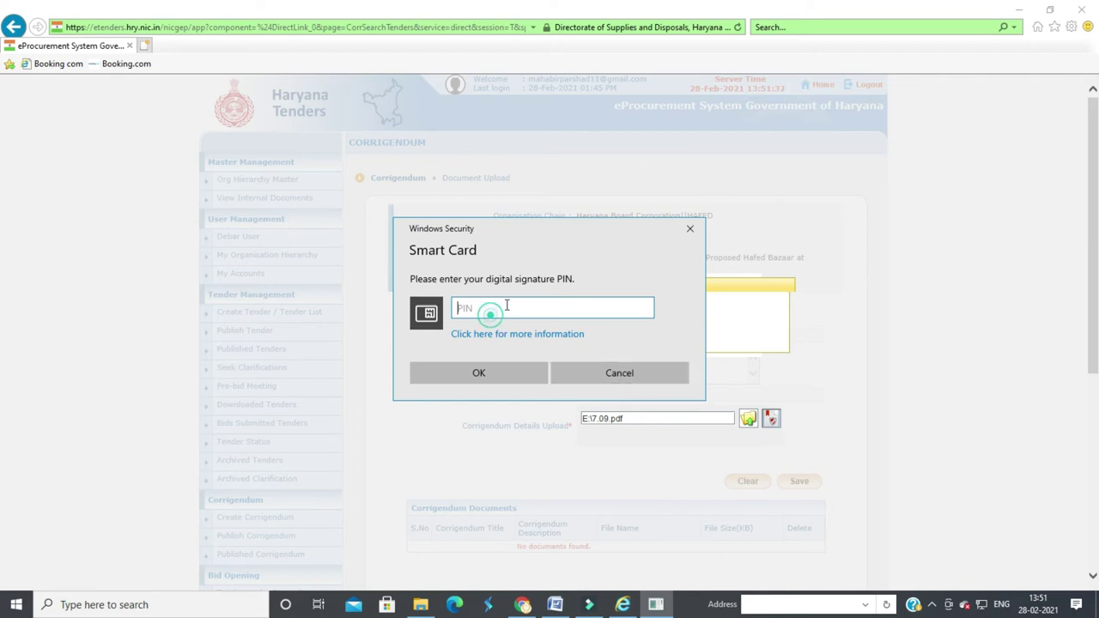
{"action": "type", "text": "••••••••"}
{"action": "left_click", "coordinate": [491, 376]}
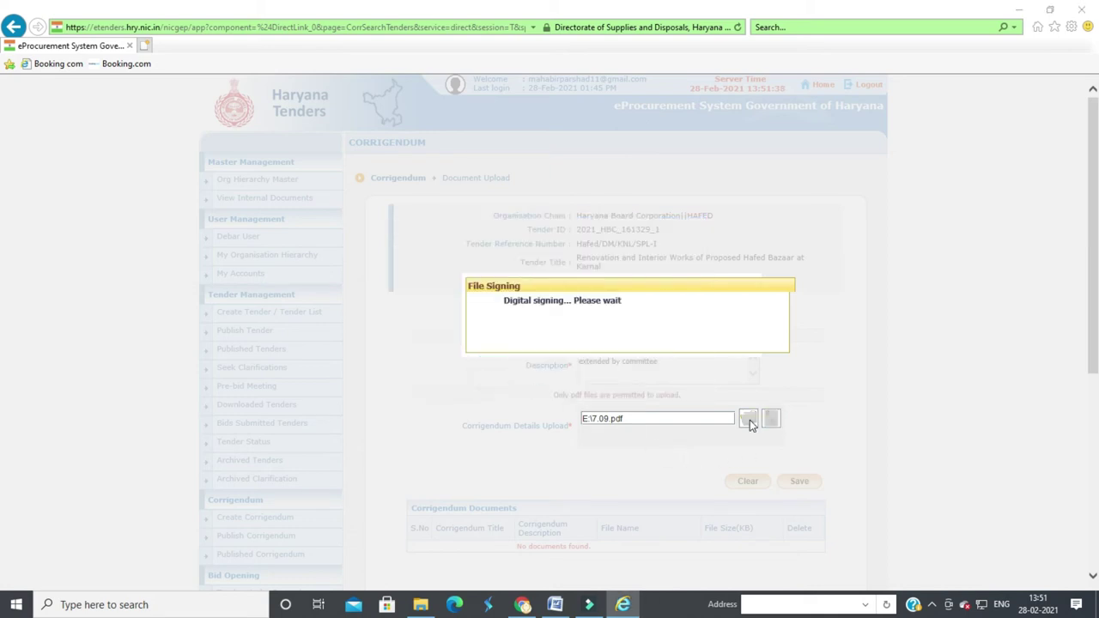
{"action": "left_click", "coordinate": [549, 320]}
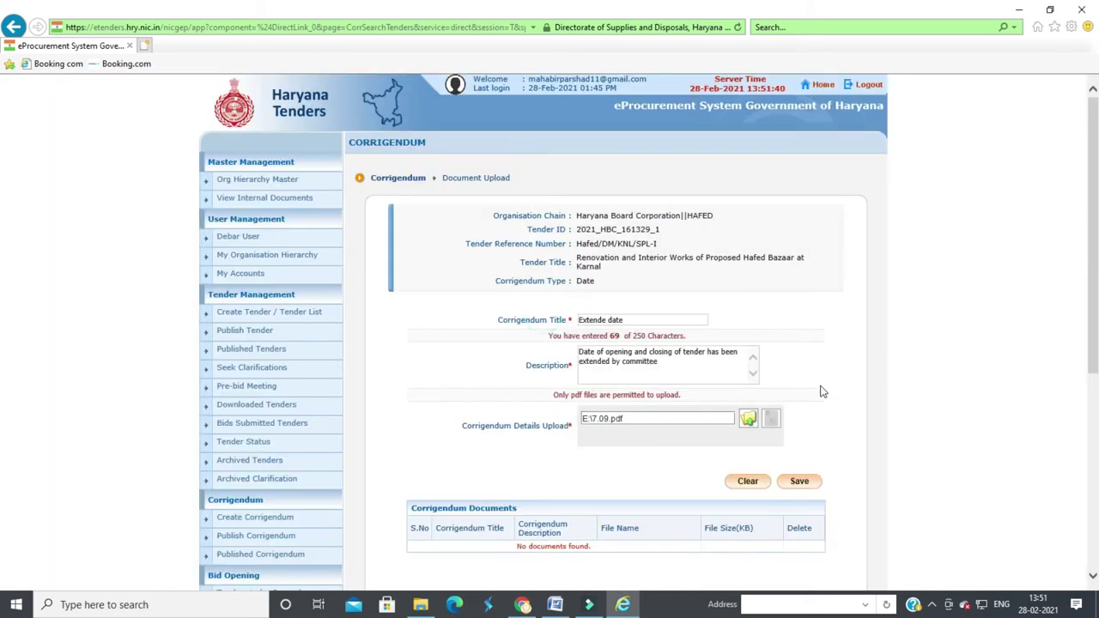
Save the signed corrigendum document to the Corrigendum Documents list and try to proceed to the next stage
{"action": "scroll", "coordinate": [818, 456], "scroll_direction": "down", "scroll_amount": 2}
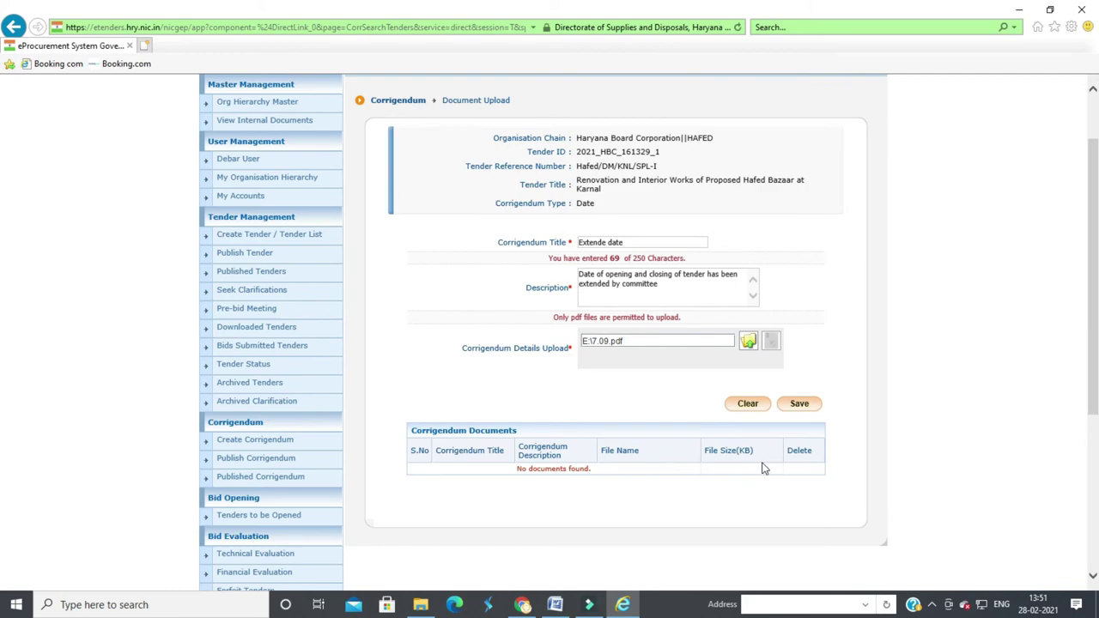
{"action": "left_click", "coordinate": [797, 405]}
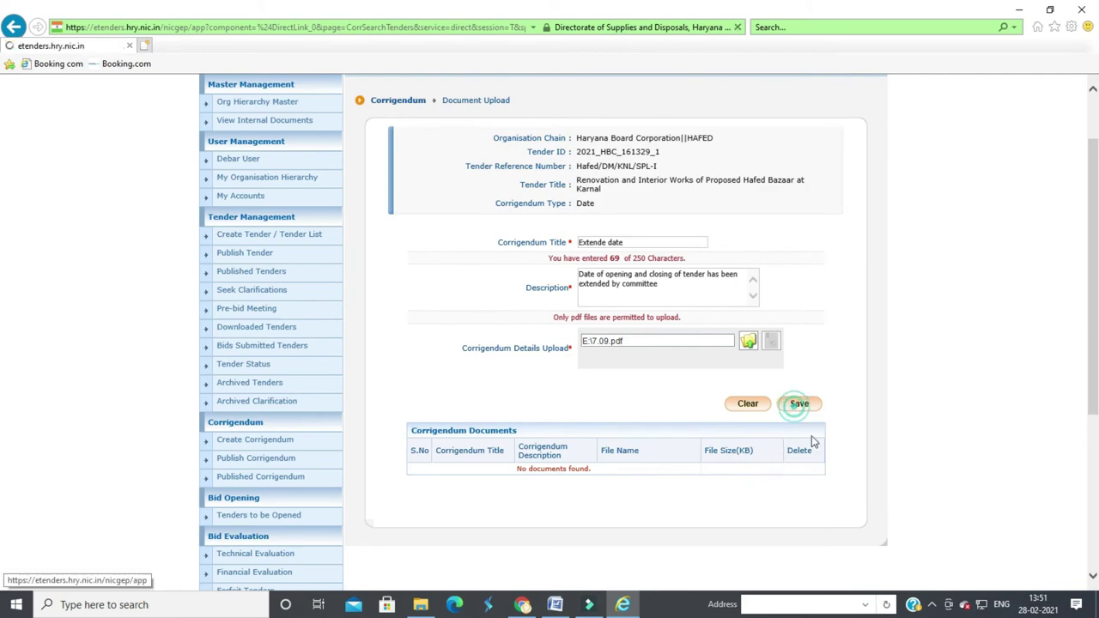
{"action": "scroll", "coordinate": [763, 493], "scroll_direction": "down", "scroll_amount": 4}
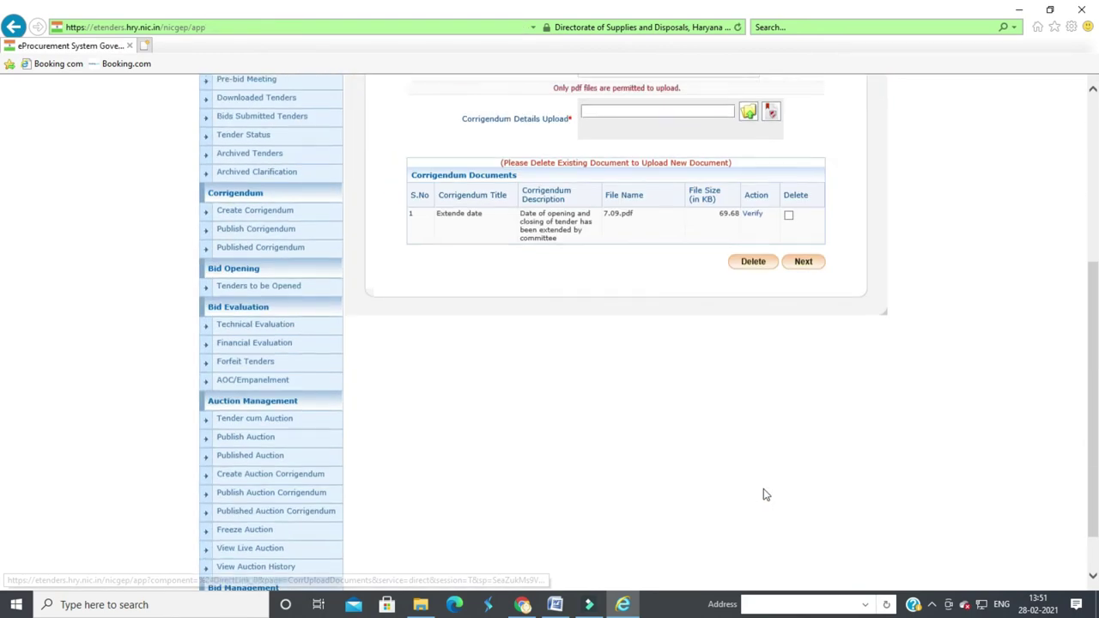
{"action": "scroll", "coordinate": [764, 493], "scroll_direction": "up", "scroll_amount": 2}
{"action": "left_click", "coordinate": [803, 416]}
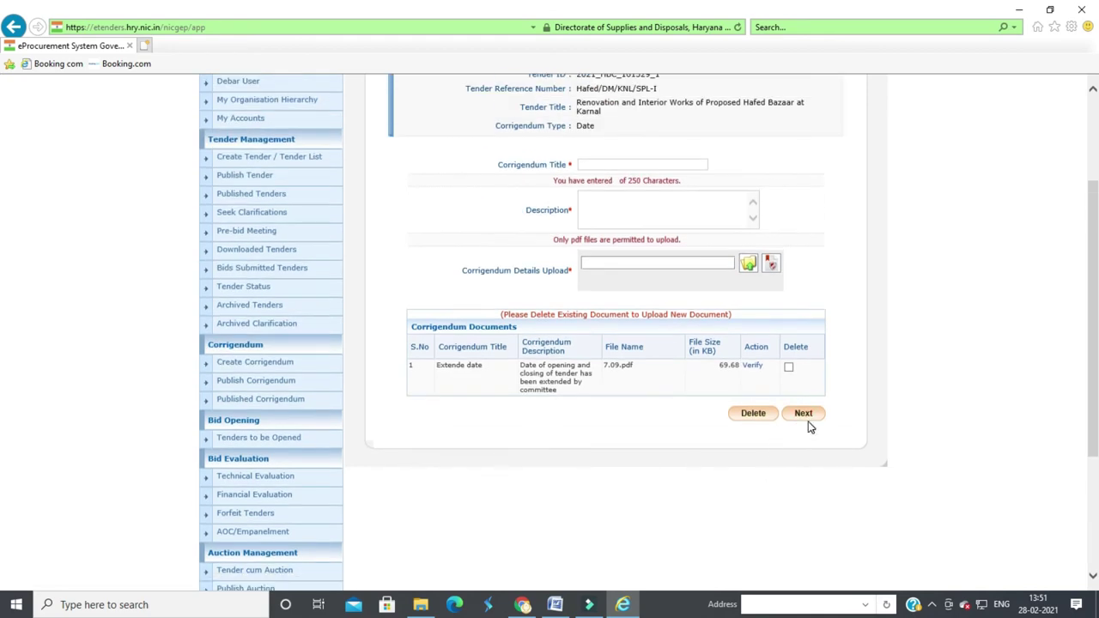
View the uploaded 7.09.pdf from its verification page, mark it as verified and save the verification
{"action": "scroll", "coordinate": [797, 474], "scroll_direction": "down", "scroll_amount": 3}
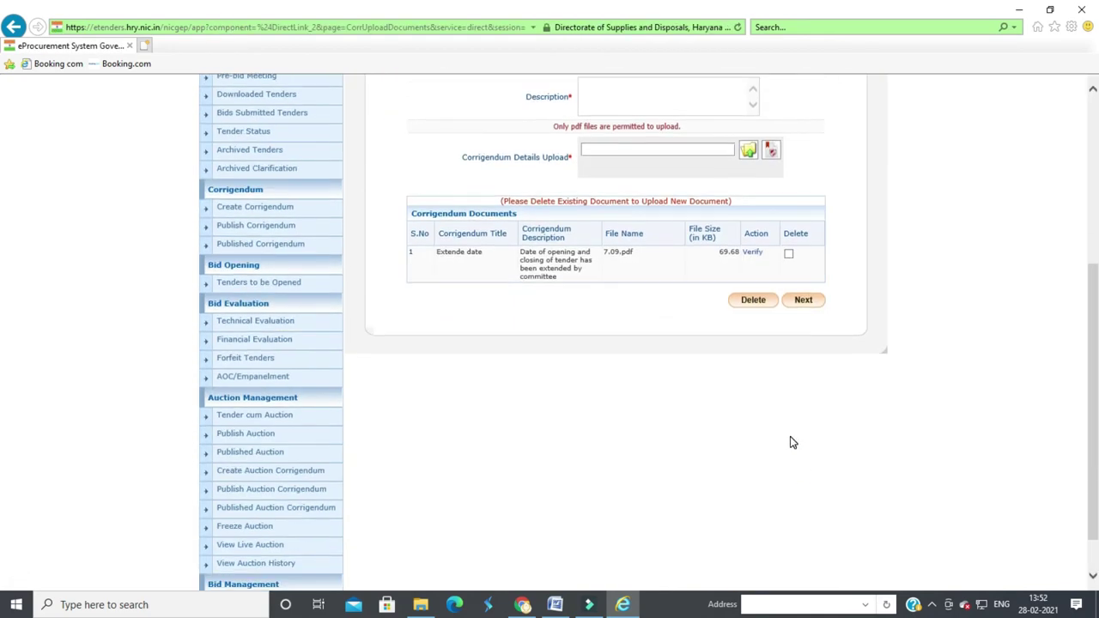
{"action": "scroll", "coordinate": [790, 442], "scroll_direction": "up", "scroll_amount": 1}
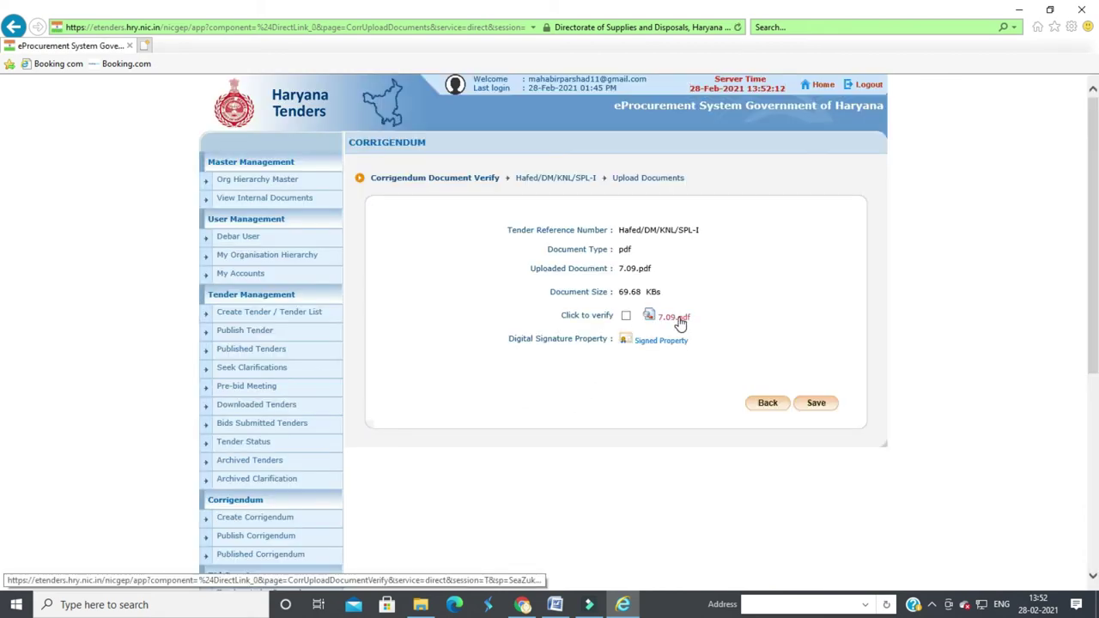
{"action": "left_click", "coordinate": [675, 317]}
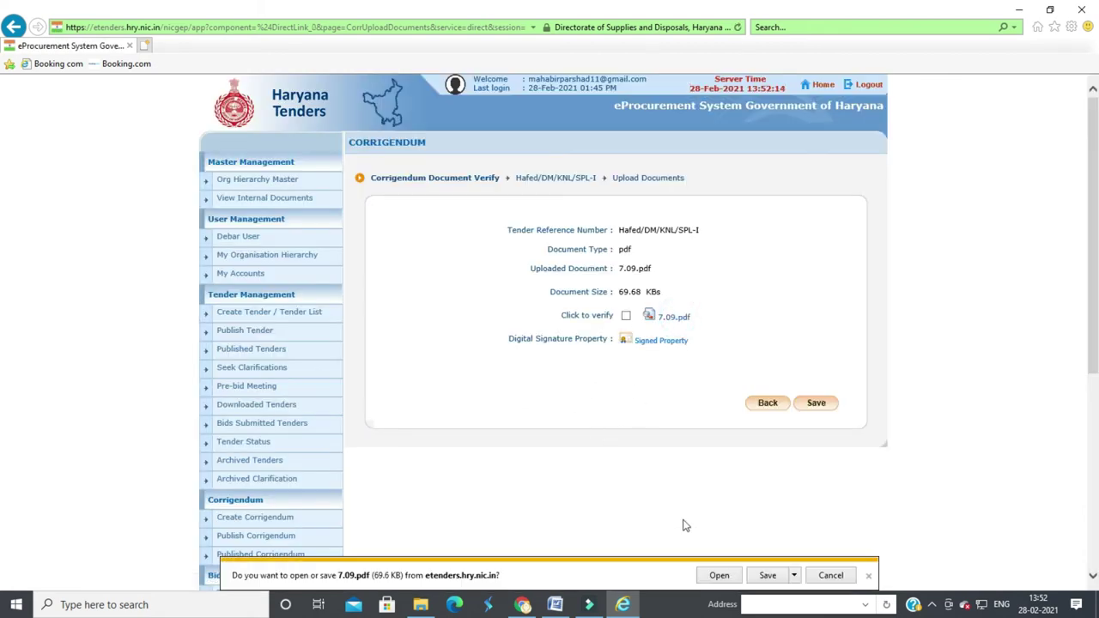
{"action": "left_click", "coordinate": [720, 575]}
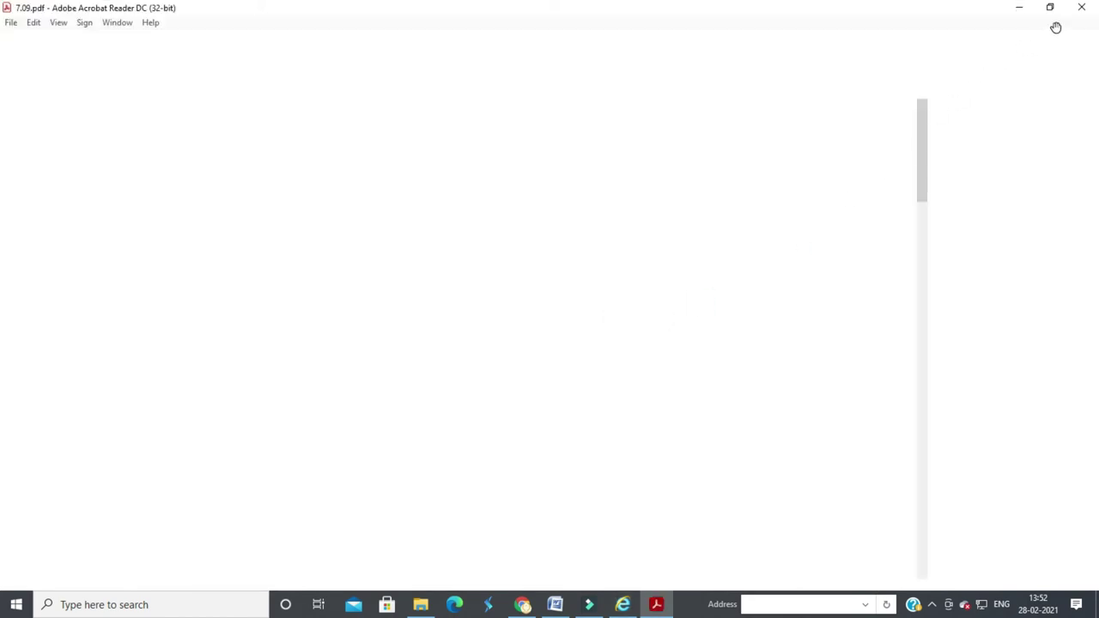
{"action": "left_click", "coordinate": [1081, 7]}
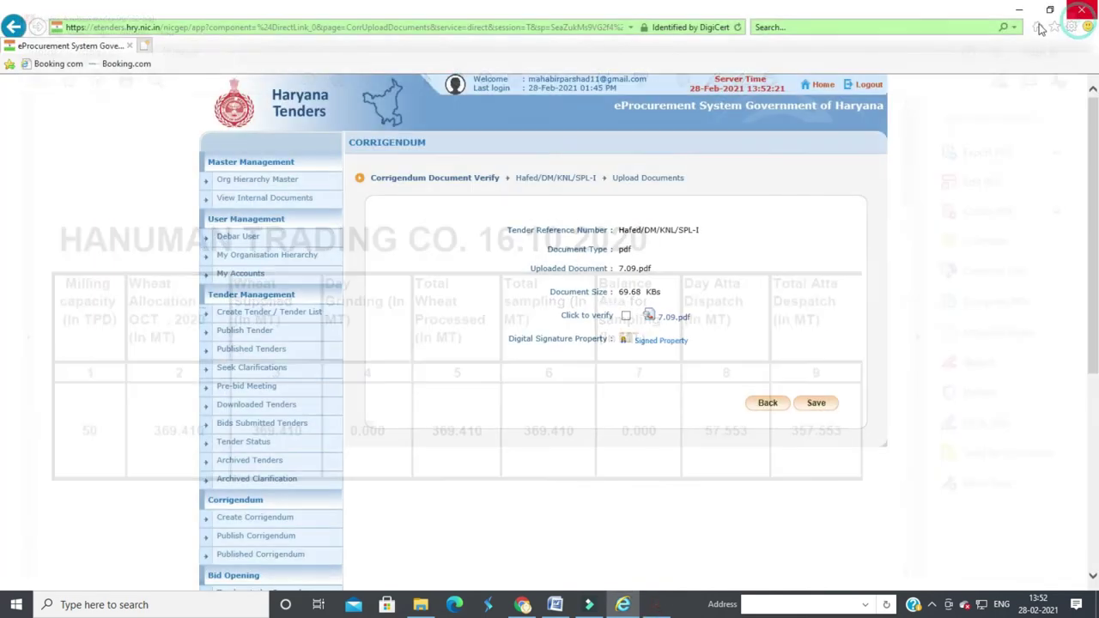
{"action": "left_click", "coordinate": [626, 315]}
{"action": "left_click", "coordinate": [810, 408]}
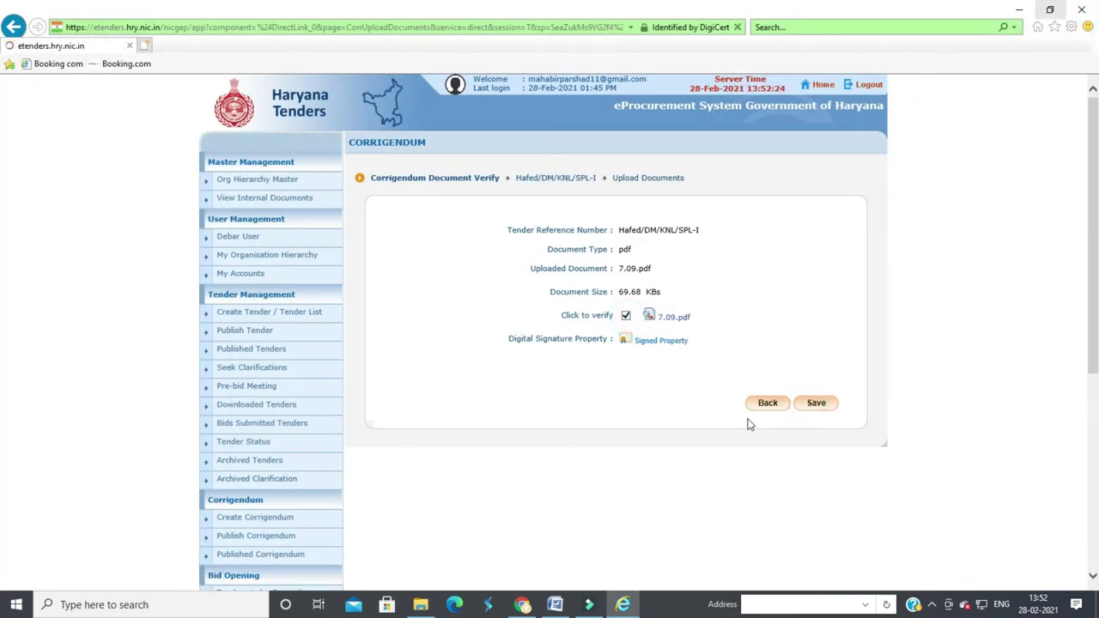
Proceed to the corrigendum's Critical Dates form and review its bid submission and opening dates and notes
{"action": "scroll", "coordinate": [742, 464], "scroll_direction": "down", "scroll_amount": 3}
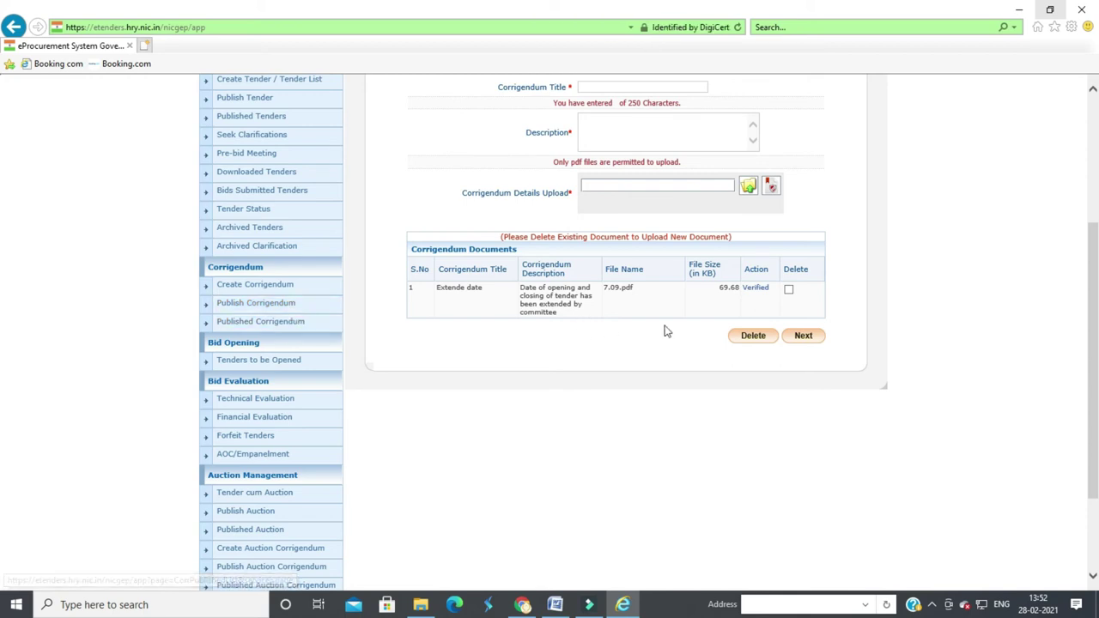
{"action": "left_click", "coordinate": [795, 338]}
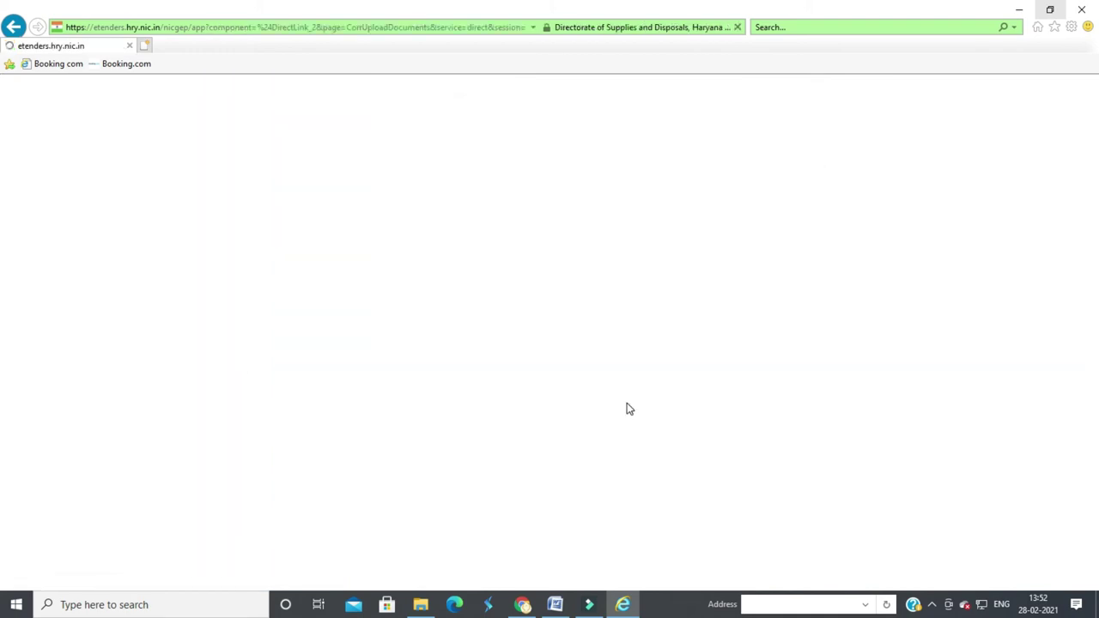
{"action": "scroll", "coordinate": [631, 410], "scroll_direction": "down", "scroll_amount": 3}
{"action": "scroll", "coordinate": [632, 406], "scroll_direction": "up", "scroll_amount": 2}
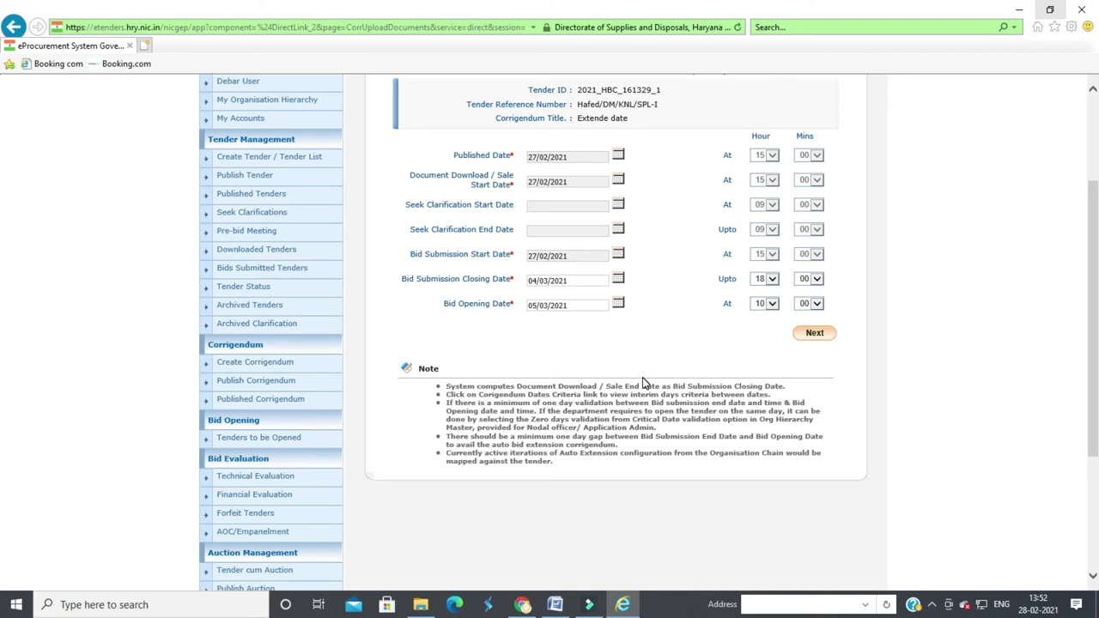
{"action": "scroll", "coordinate": [644, 382], "scroll_direction": "up", "scroll_amount": 3}
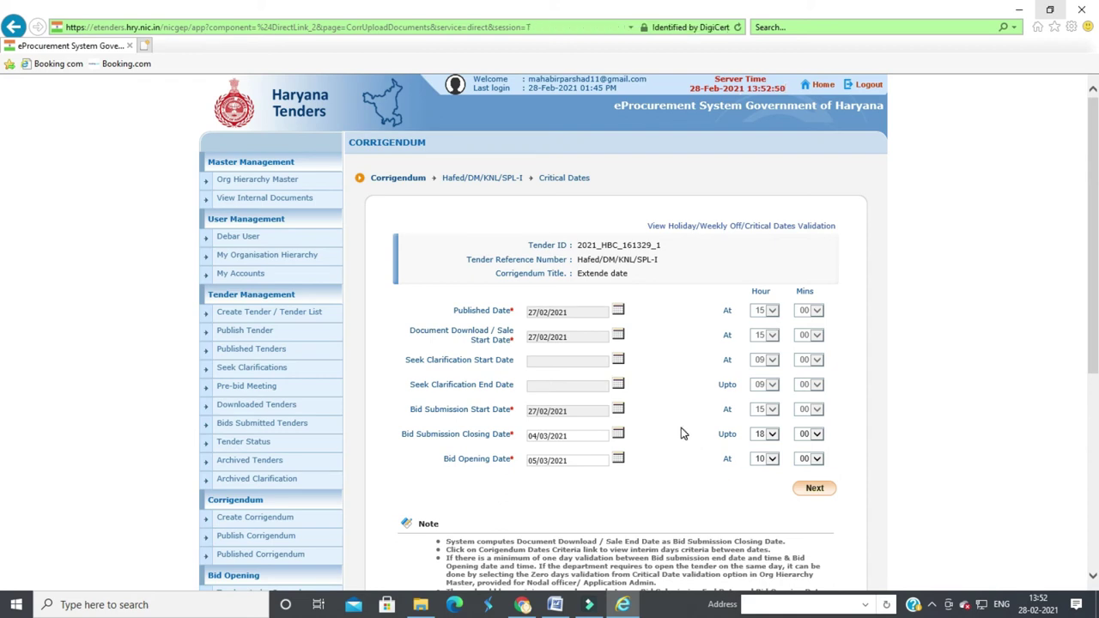
{"action": "scroll", "coordinate": [353, 447], "scroll_direction": "down", "scroll_amount": 3}
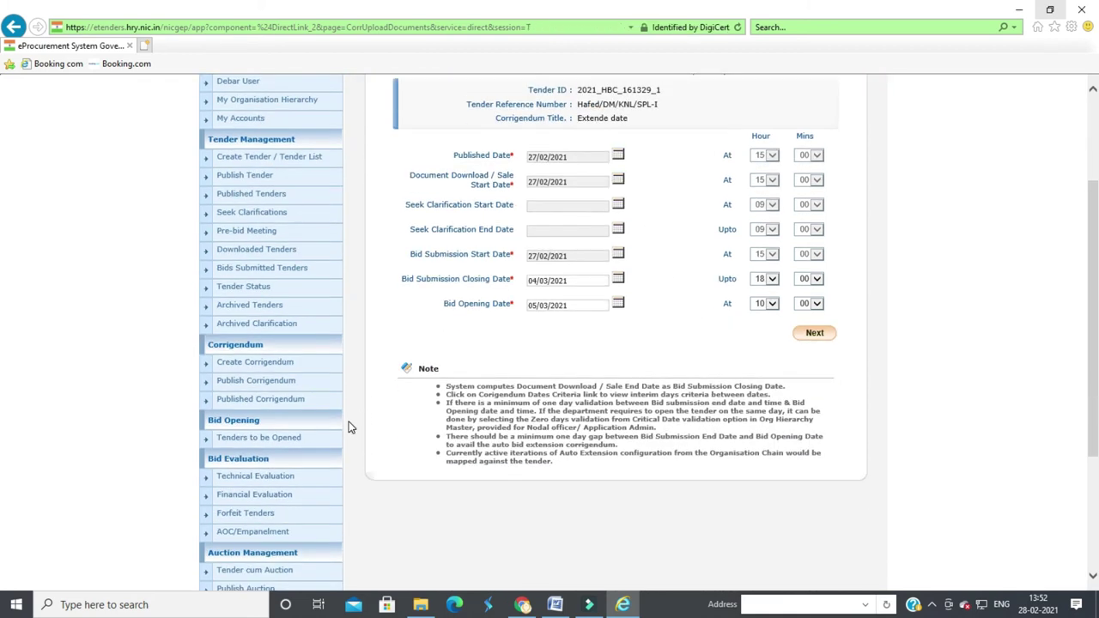
Return to Create Corrigendum and search the published tenders for tender ID 2021_HBC_161329_1
{"action": "left_click", "coordinate": [283, 360]}
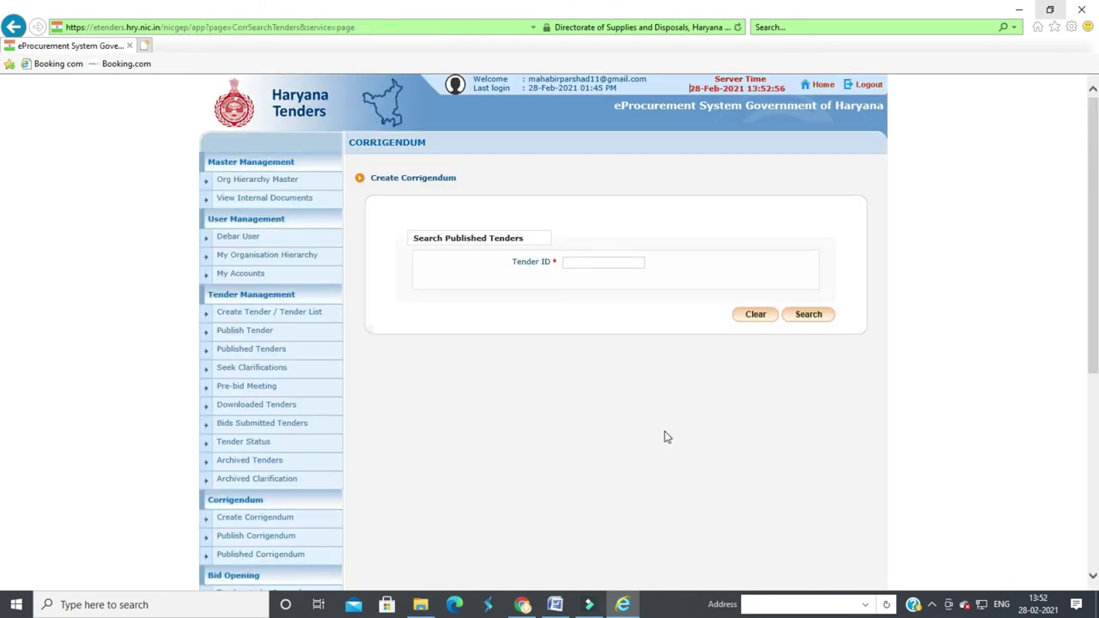
{"action": "left_click", "coordinate": [583, 266]}
{"action": "type", "text": "2021_HBC_161329_1"}
{"action": "left_click", "coordinate": [808, 316]}
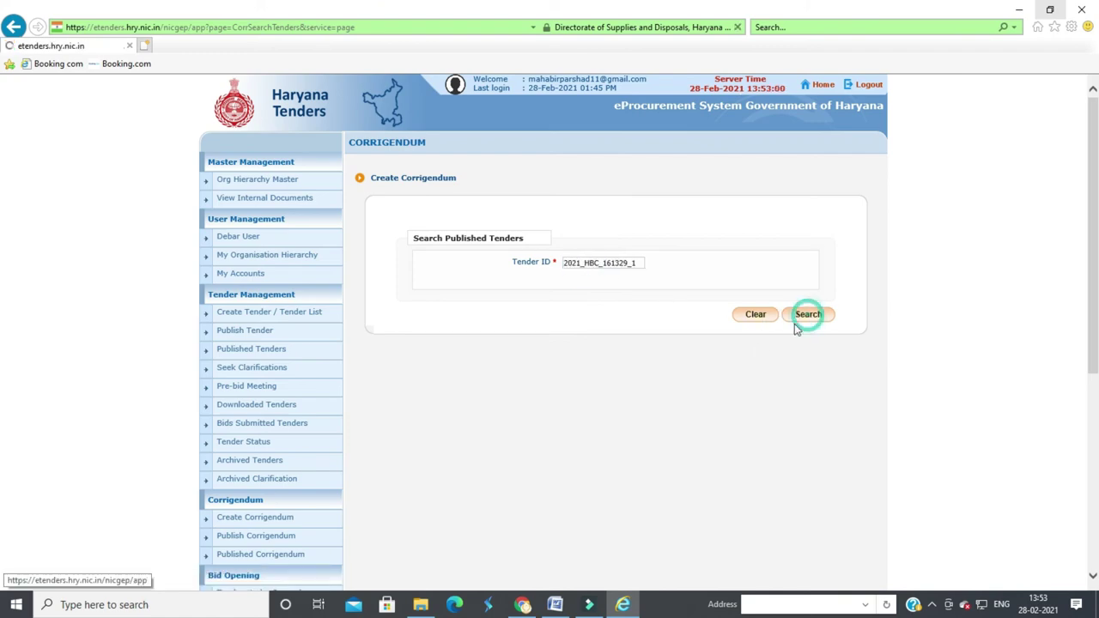
Delete the pending date corrigendum titled "Extende date" from the tender
{"action": "scroll", "coordinate": [675, 429], "scroll_direction": "down", "scroll_amount": 3}
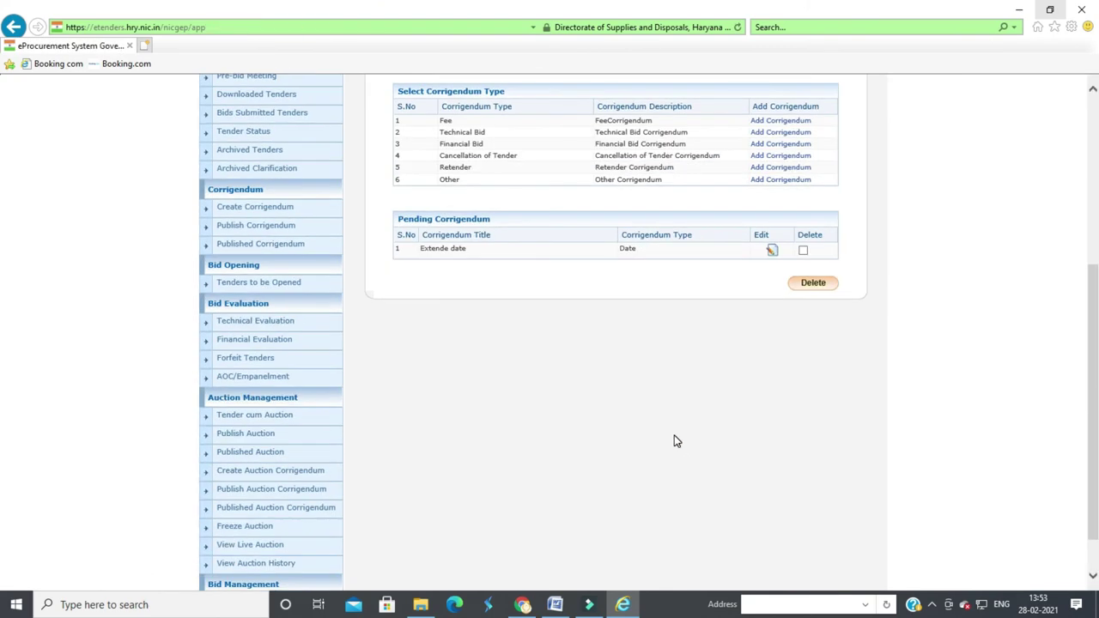
{"action": "scroll", "coordinate": [675, 441], "scroll_direction": "up", "scroll_amount": 2}
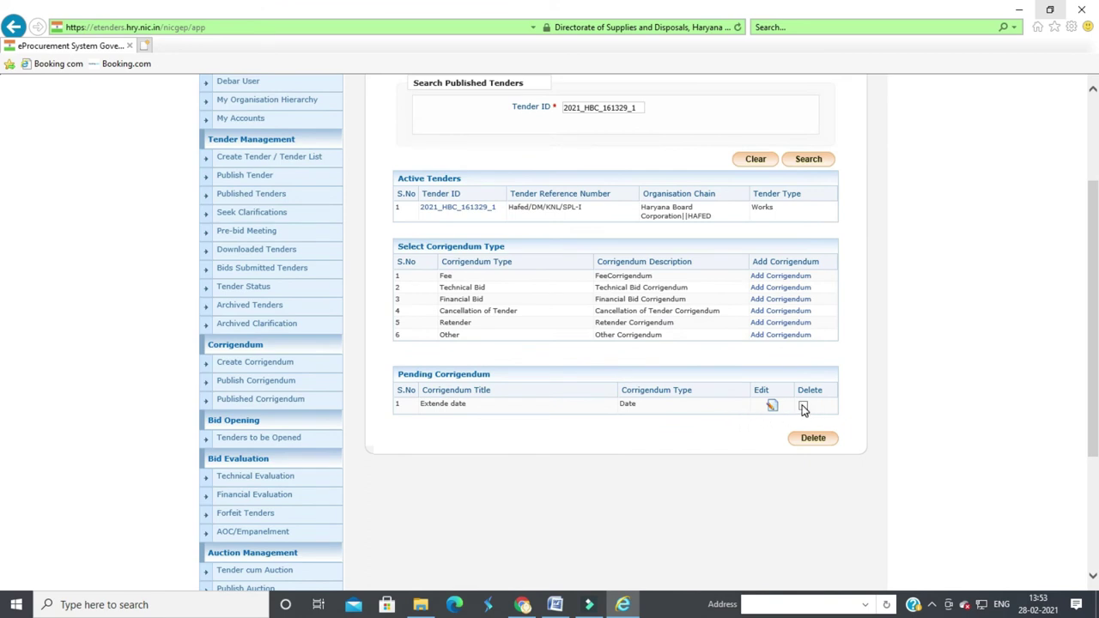
{"action": "left_click", "coordinate": [803, 407]}
{"action": "left_click", "coordinate": [812, 437]}
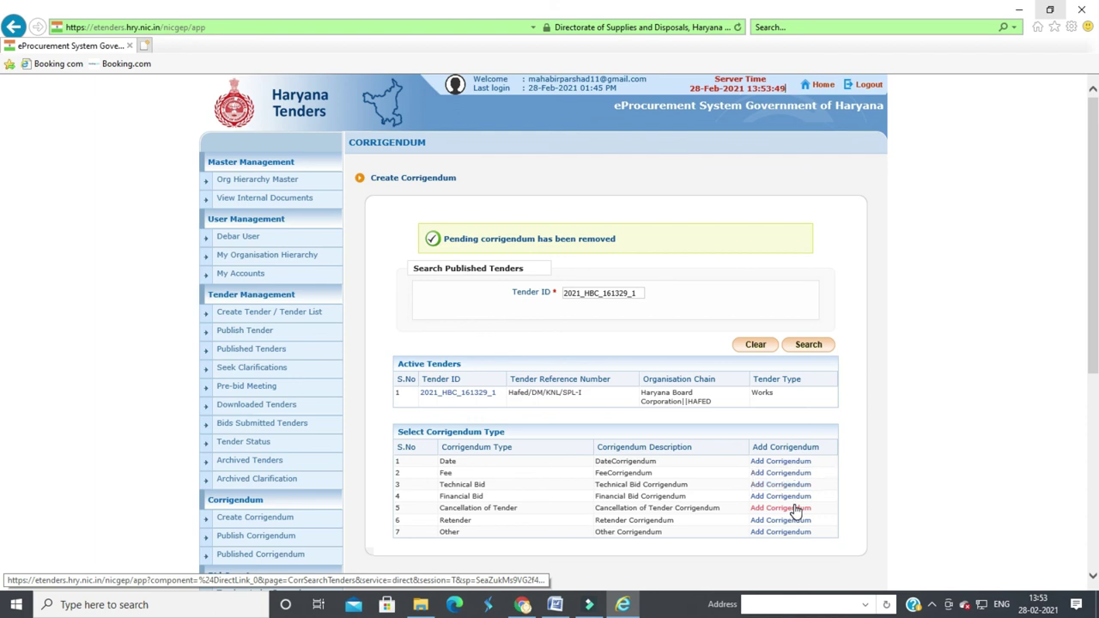
Switch to Word to review both paragraphs of the Corisundium corrigendum notice, and return to the eProcurement portal
{"action": "scroll", "coordinate": [795, 511], "scroll_direction": "down", "scroll_amount": 2}
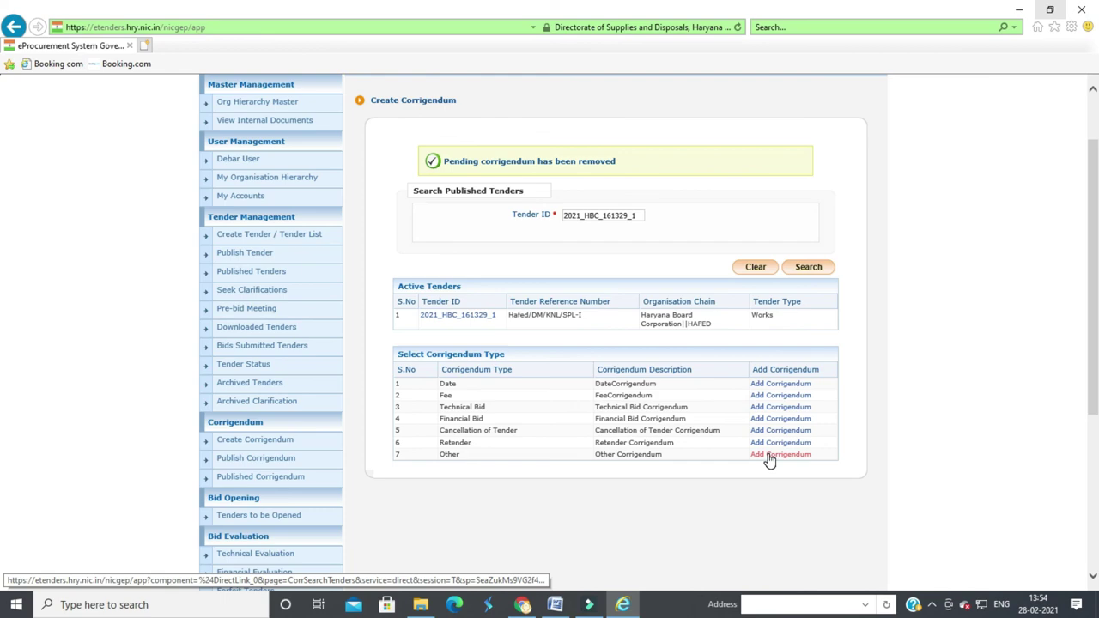
{"action": "left_click", "coordinate": [556, 605]}
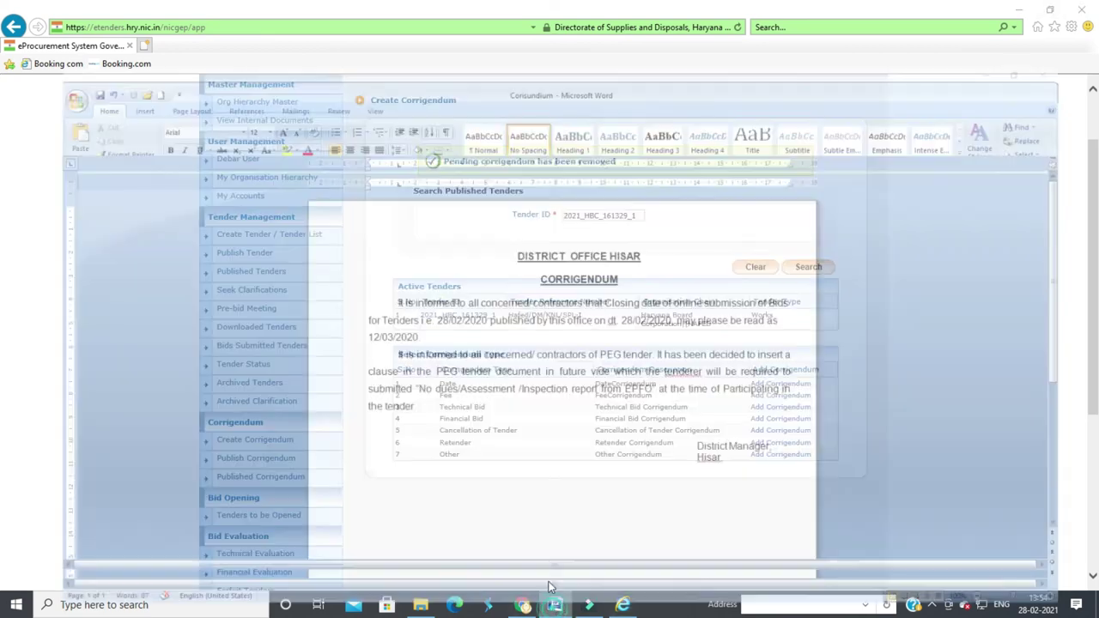
{"action": "left_click_drag", "start_coordinate": [368, 295], "coordinate": [678, 357]}
{"action": "left_click", "coordinate": [616, 314]}
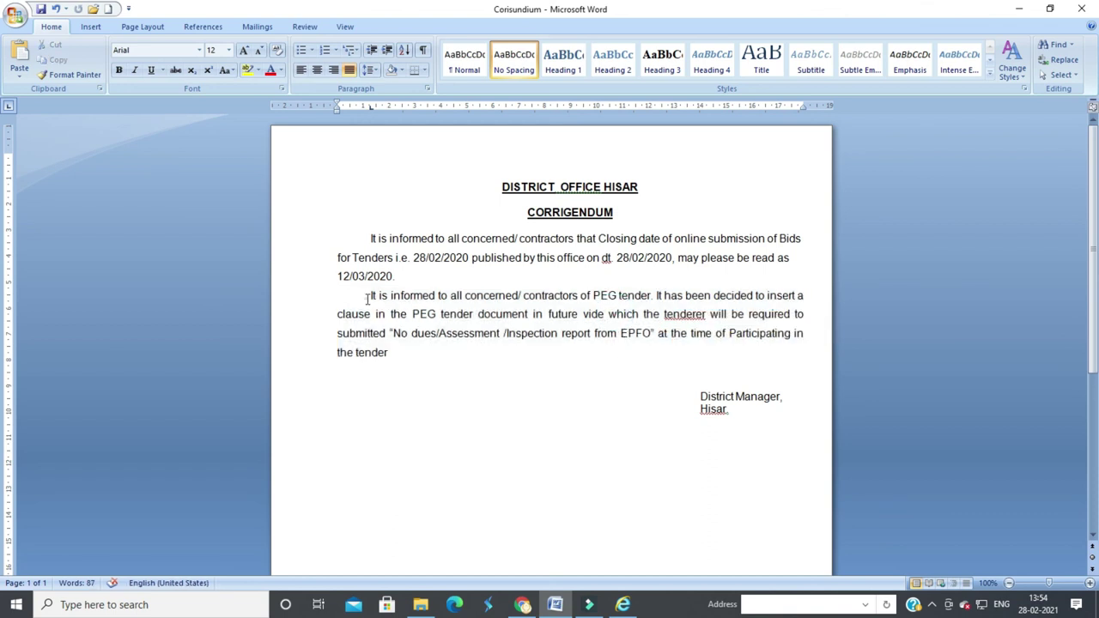
{"action": "left_click_drag", "start_coordinate": [367, 298], "coordinate": [468, 383]}
{"action": "left_click", "coordinate": [515, 387]}
{"action": "left_click", "coordinate": [622, 605]}
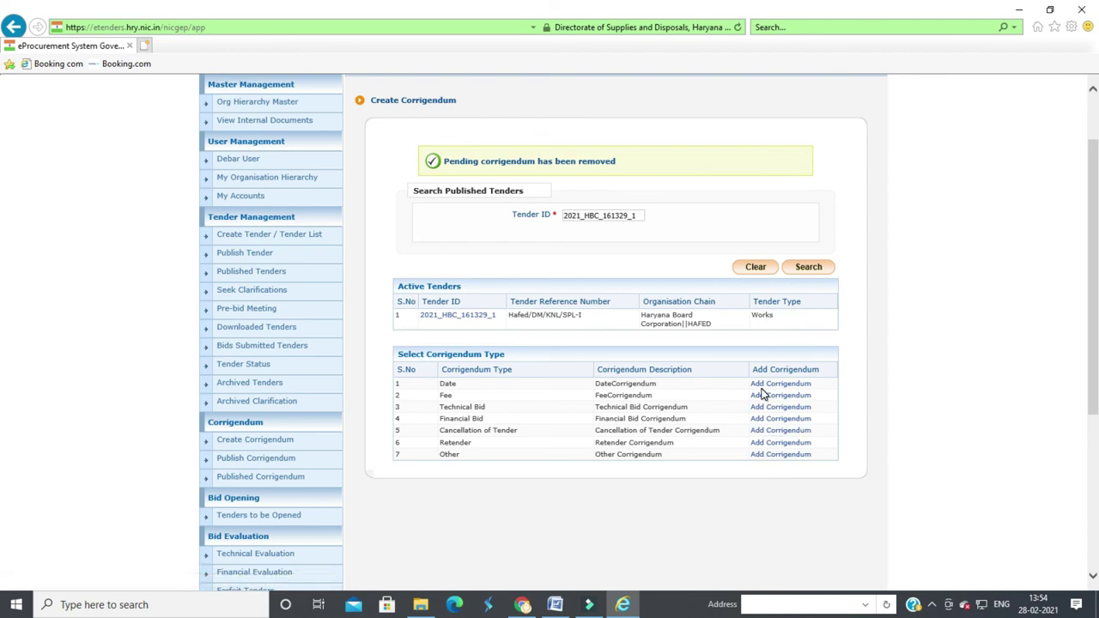
{"action": "left_click", "coordinate": [931, 606]}
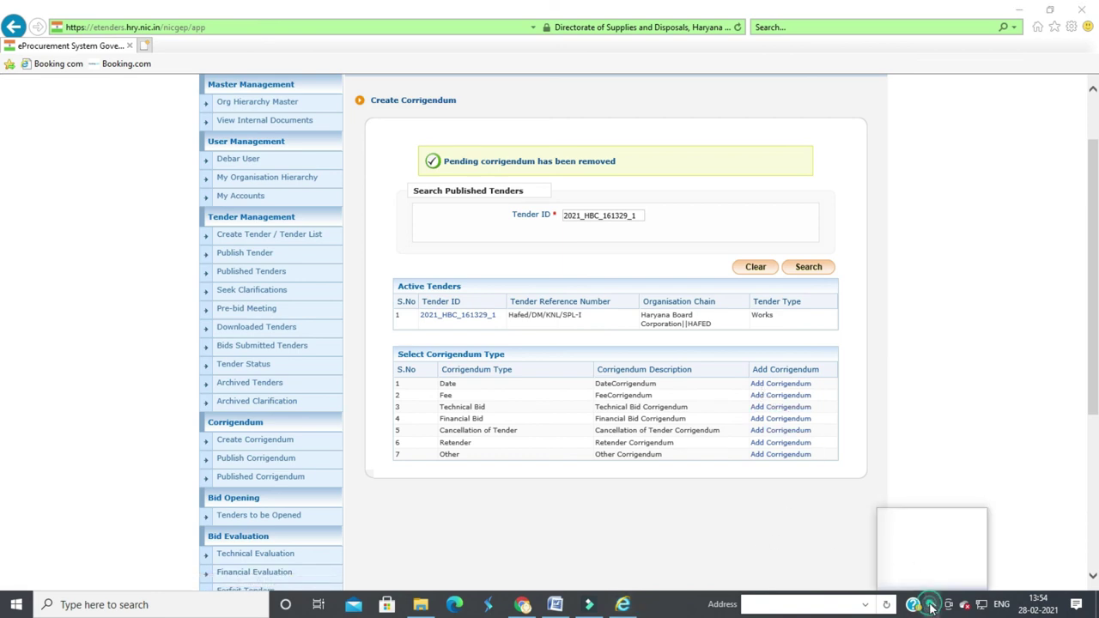
{"action": "right_click", "coordinate": [920, 581]}
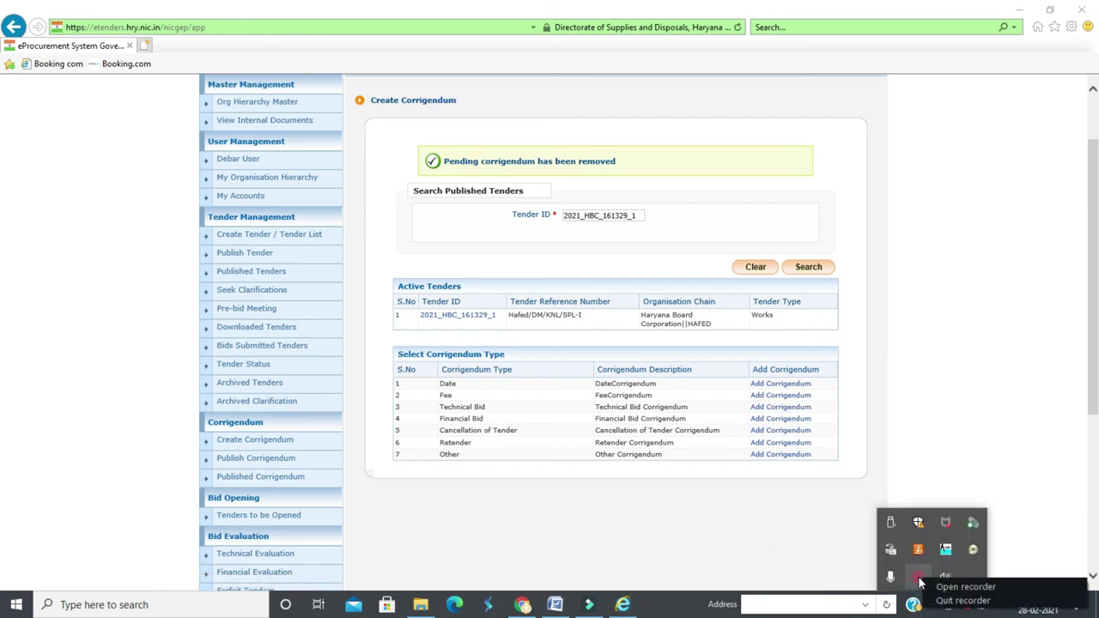
{"action": "left_click", "coordinate": [949, 587]}
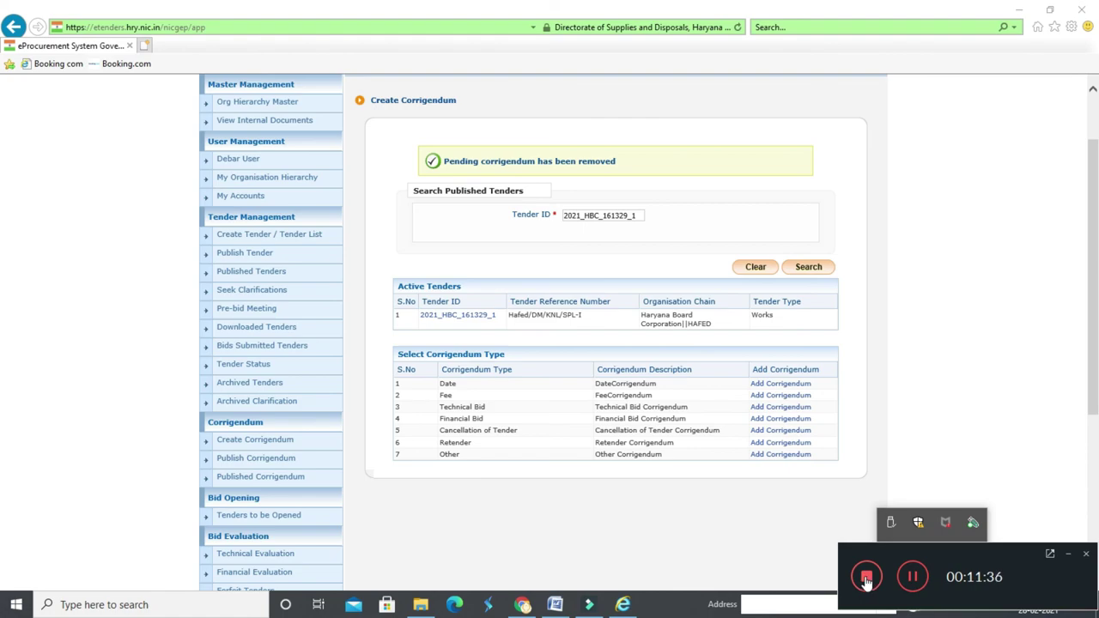